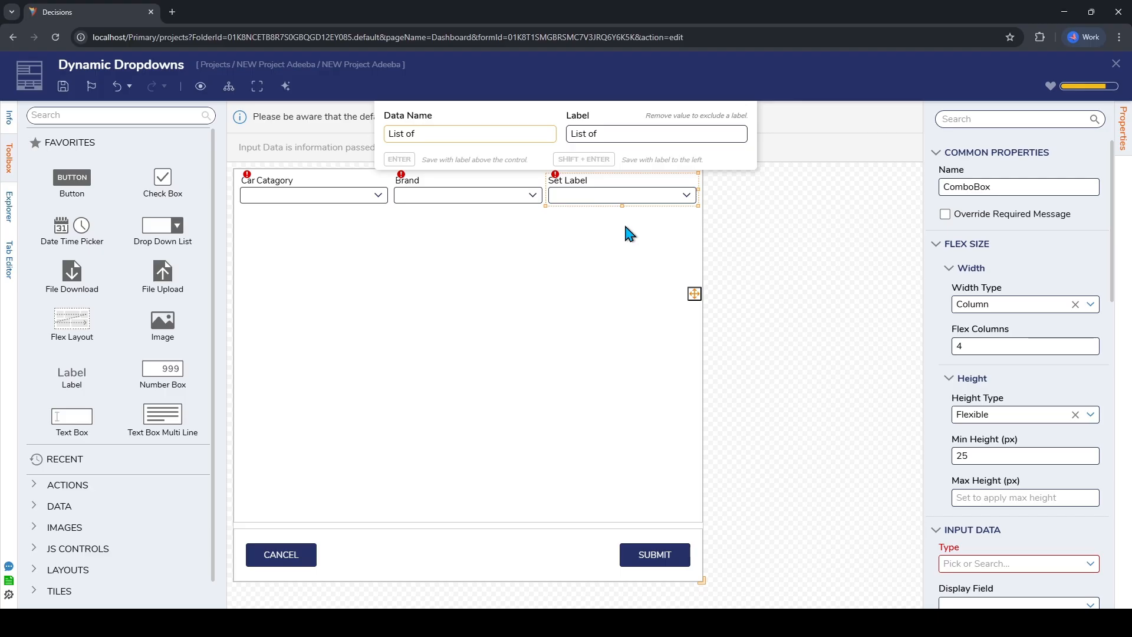
Complete the third dropdown's data name and label as List of Cars.
{"action": "type", "text": "Cars"}
{"action": "left_click", "coordinate": [322, 201]}
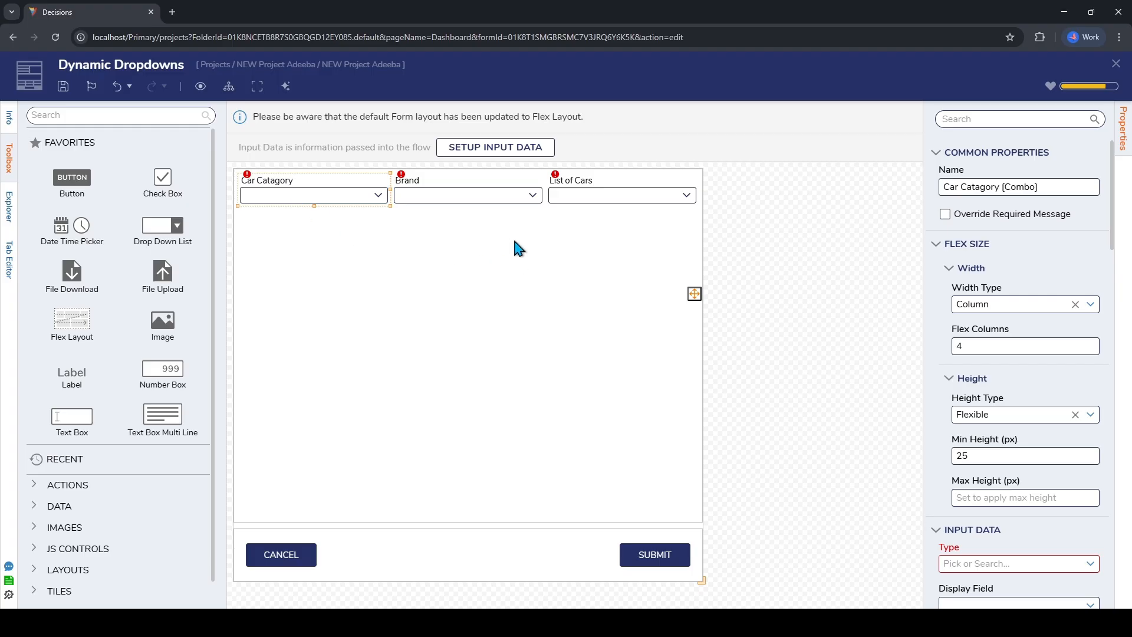
{"action": "left_click", "coordinate": [505, 196]}
{"action": "left_click", "coordinate": [617, 196]}
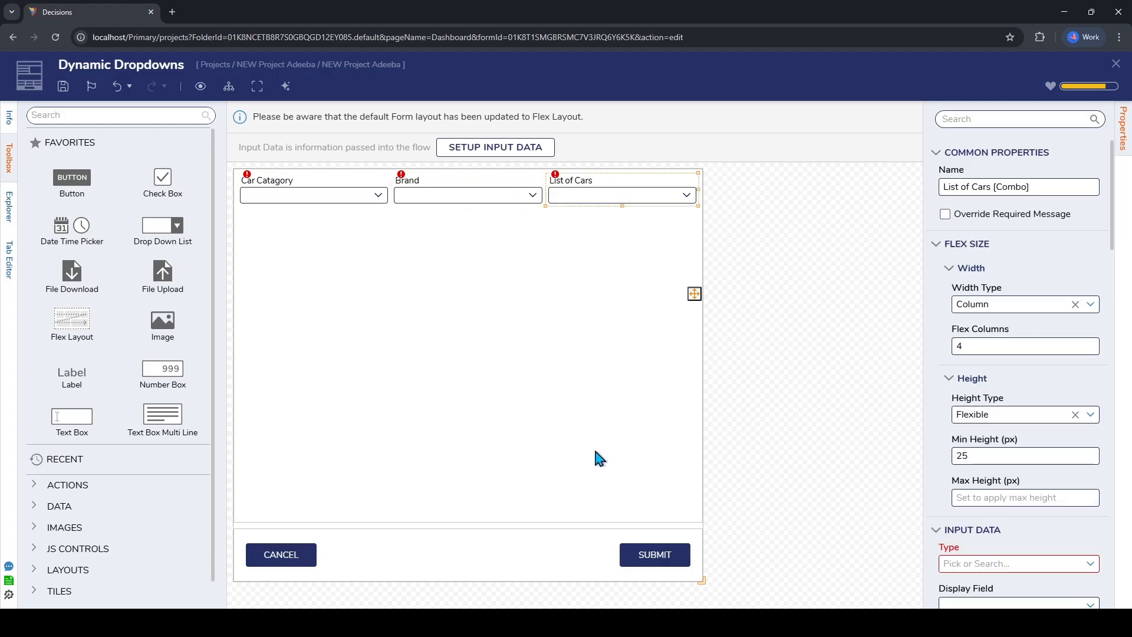
Set the Car Catagory dropdown's input data type to String.
{"action": "left_click", "coordinate": [298, 200]}
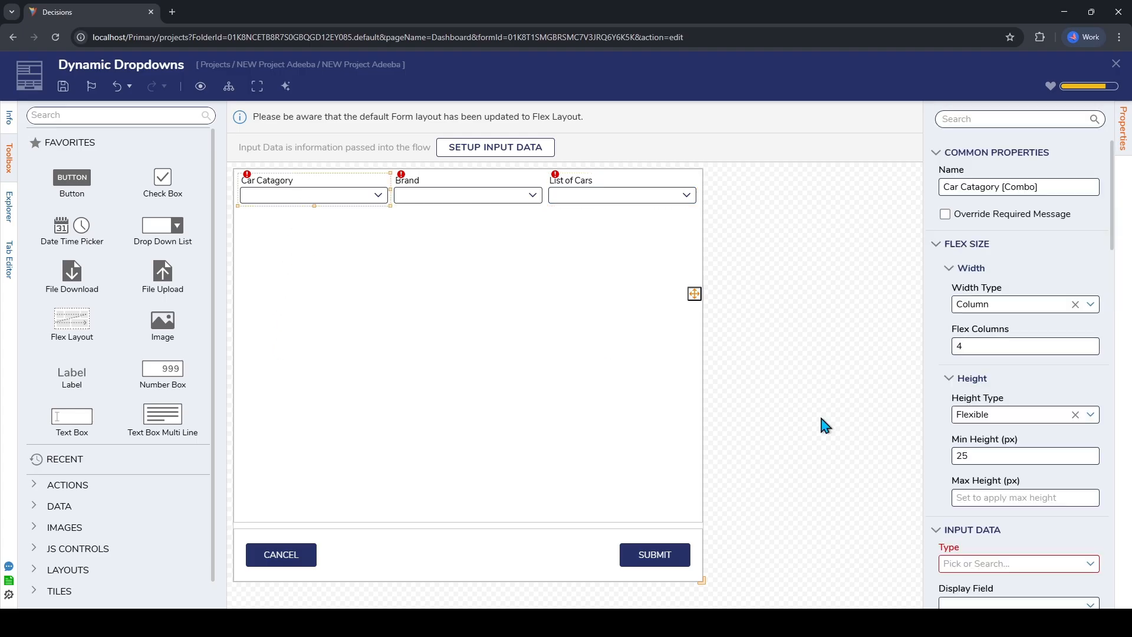
{"action": "scroll", "coordinate": [1031, 471], "scroll_direction": "down", "scroll_amount": 2}
{"action": "left_click", "coordinate": [1091, 448]}
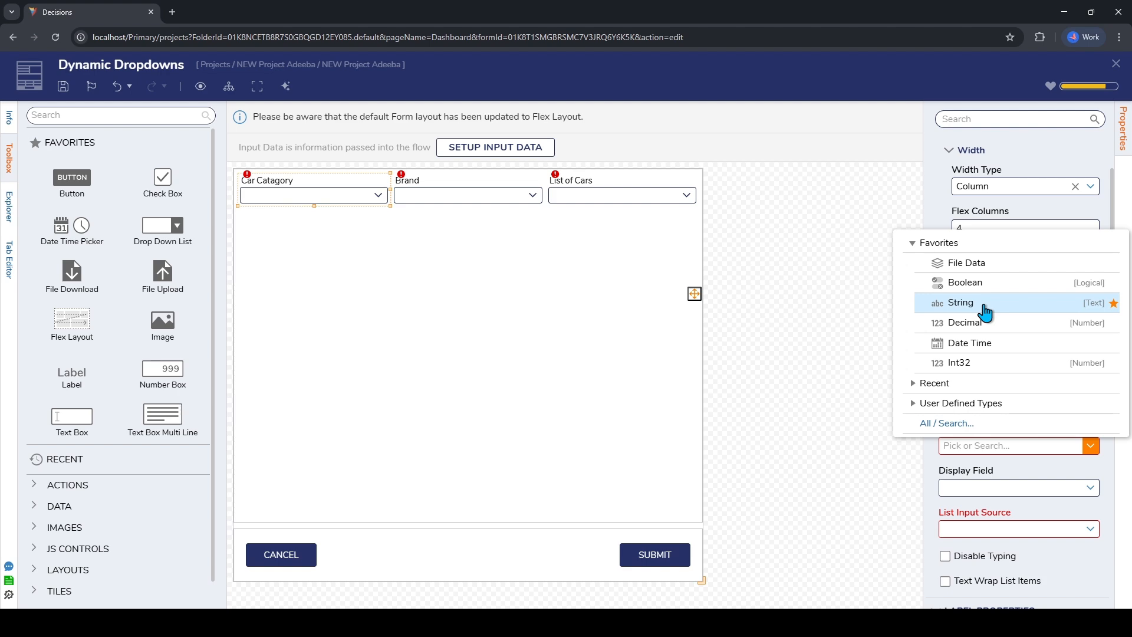
{"action": "left_click", "coordinate": [985, 313]}
Give the Car Catagory dropdown a Static list input source with the items Hatch Back, SUV, Sedan and Van.
{"action": "scroll", "coordinate": [1023, 439], "scroll_direction": "down", "scroll_amount": 2}
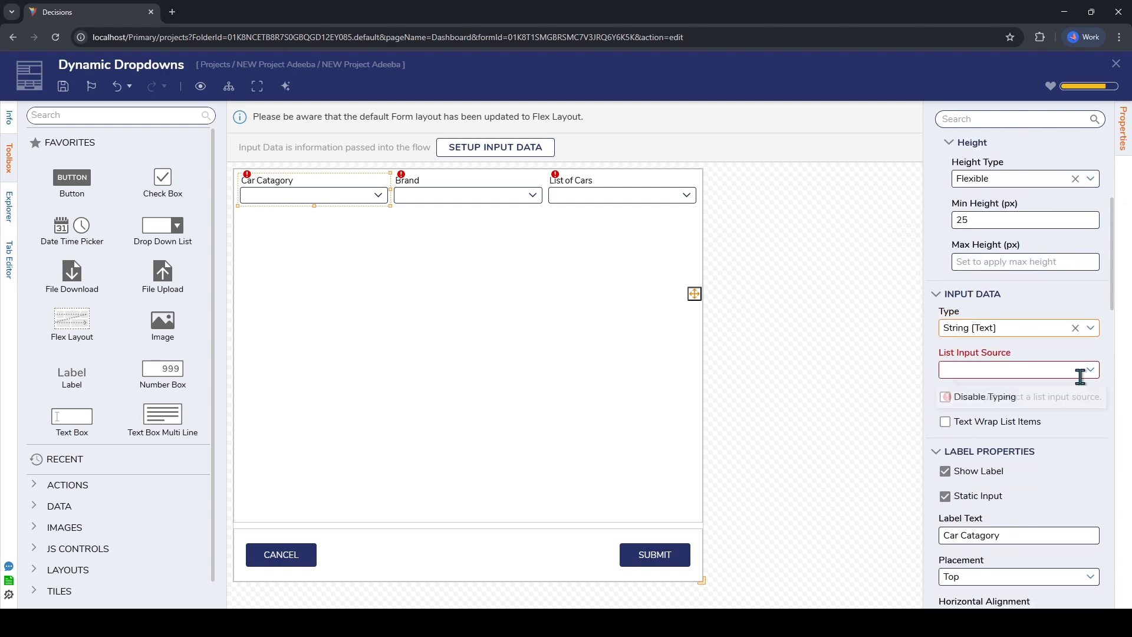
{"action": "left_click", "coordinate": [1090, 370]}
{"action": "left_click", "coordinate": [1023, 435]}
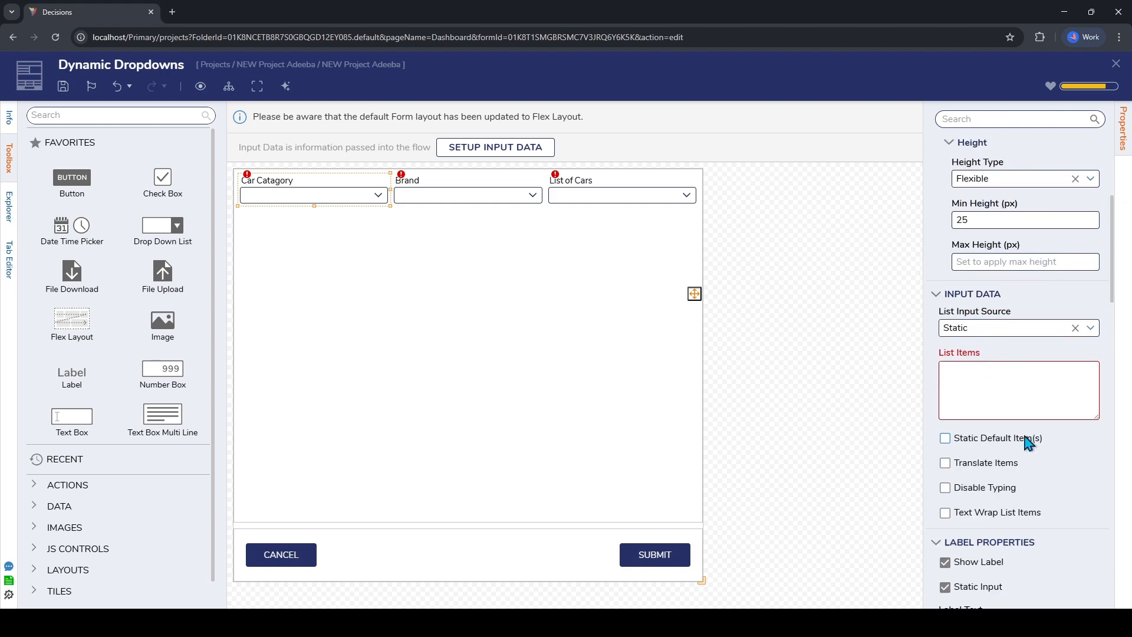
{"action": "left_click", "coordinate": [998, 387]}
{"action": "type", "text": "Hatch Back SUV Sedan Van"}
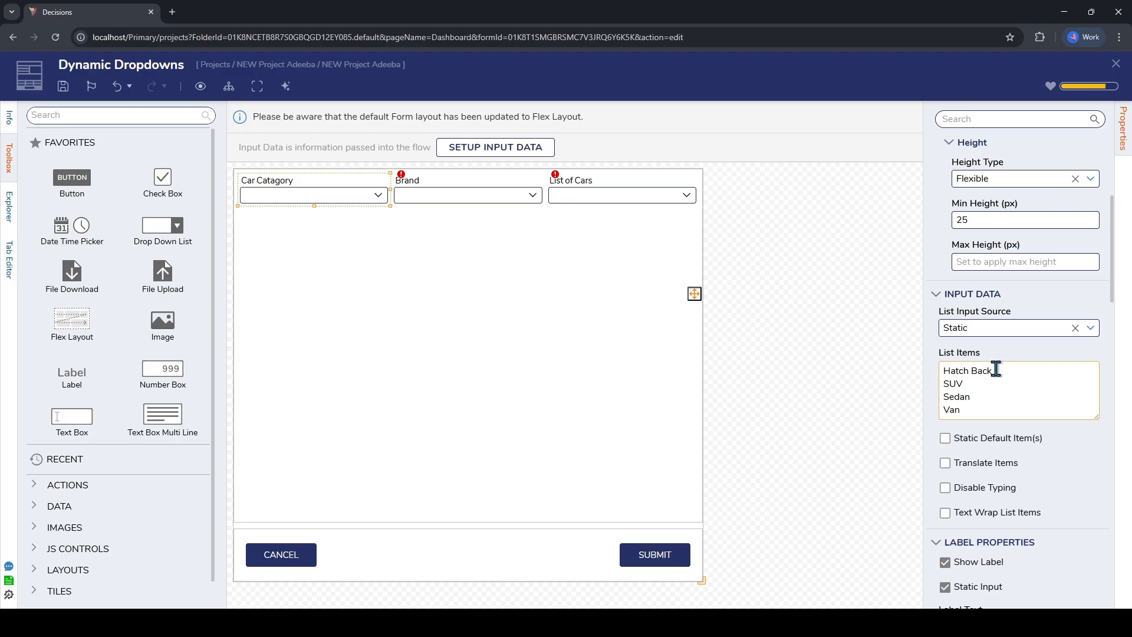
{"action": "left_click", "coordinate": [838, 411]}
Set the Brand dropdown's input data type to String.
{"action": "left_click", "coordinate": [450, 205]}
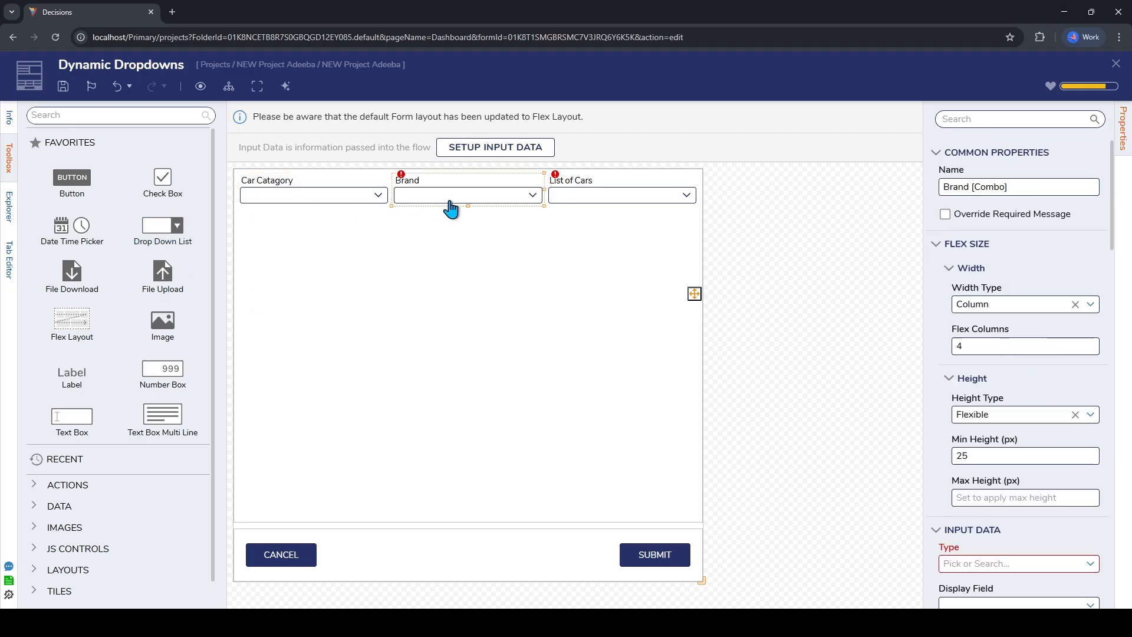
{"action": "scroll", "coordinate": [1003, 395], "scroll_direction": "down", "scroll_amount": 4}
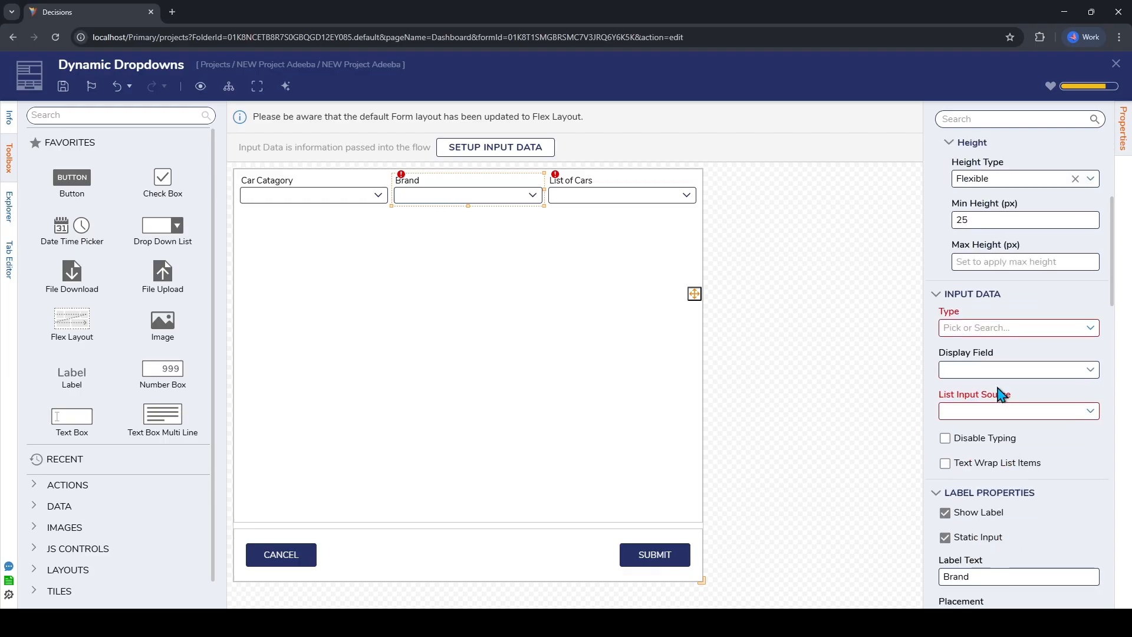
{"action": "left_click", "coordinate": [1090, 328]}
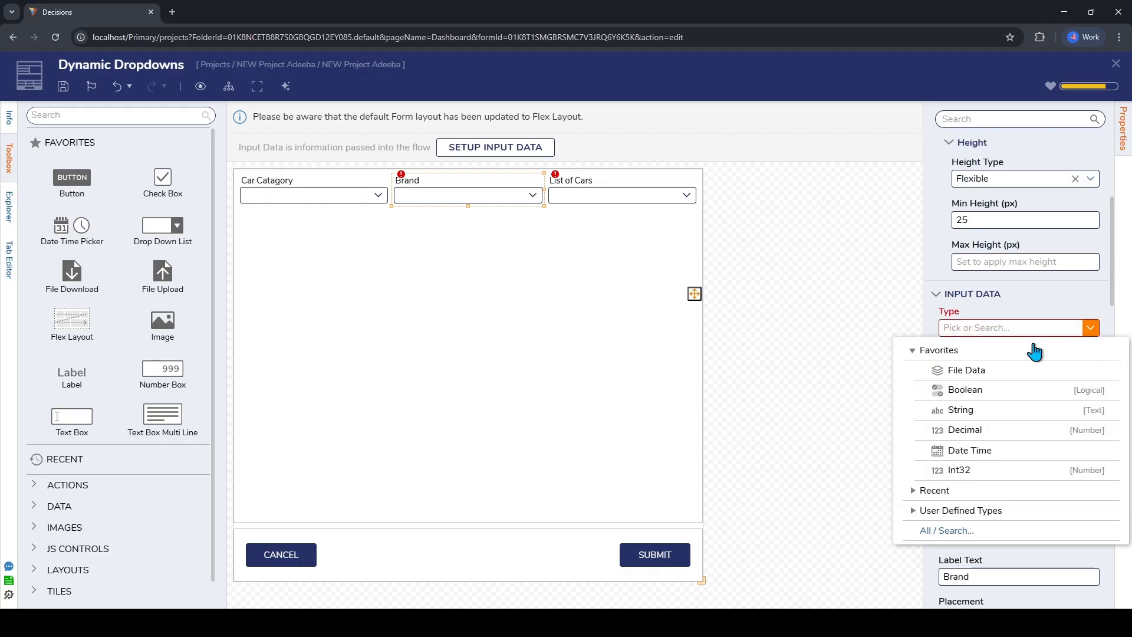
{"action": "left_click", "coordinate": [1002, 413]}
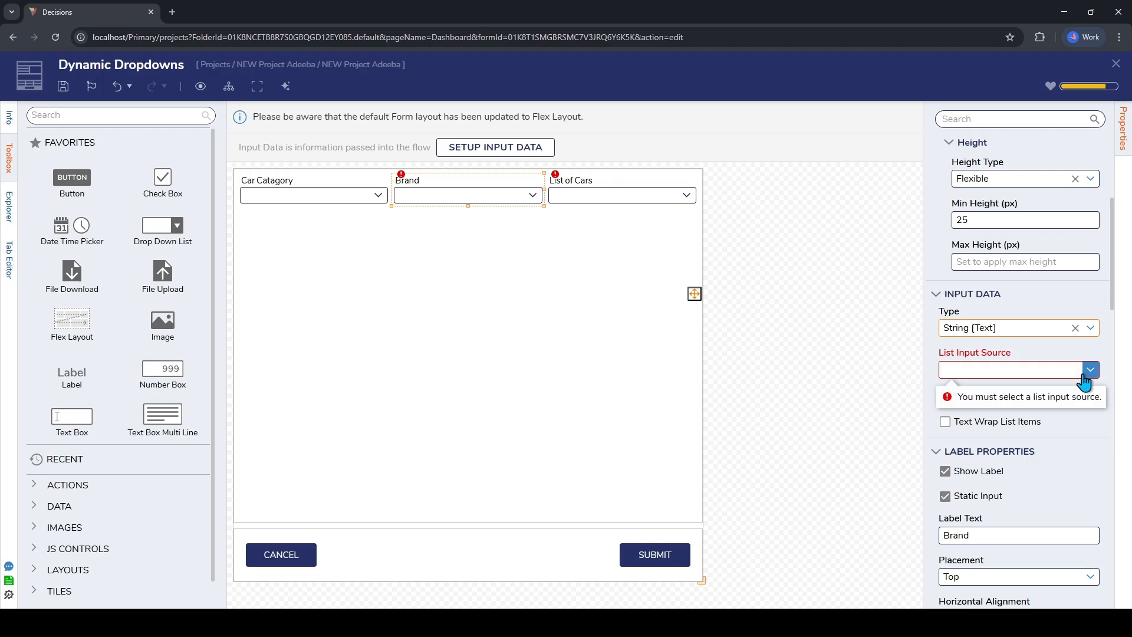
Check the Car Catagory dropdown's list items and set the Brand dropdown's list input source to Flow.
{"action": "left_click", "coordinate": [1086, 373]}
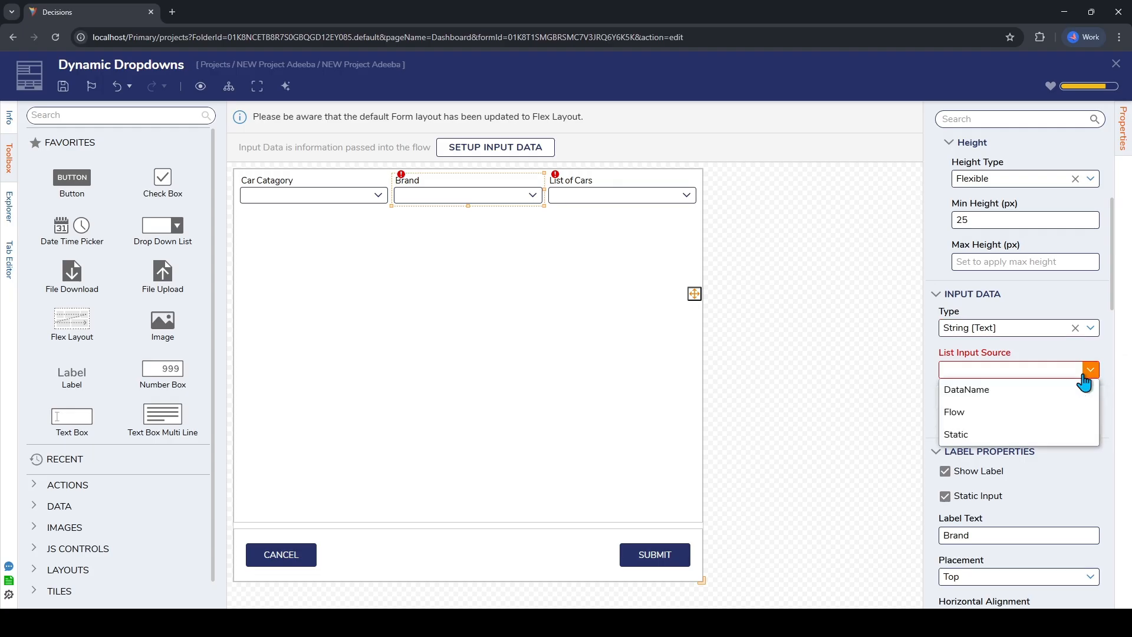
{"action": "left_click", "coordinate": [302, 193]}
{"action": "scroll", "coordinate": [1006, 425], "scroll_direction": "down", "scroll_amount": 5}
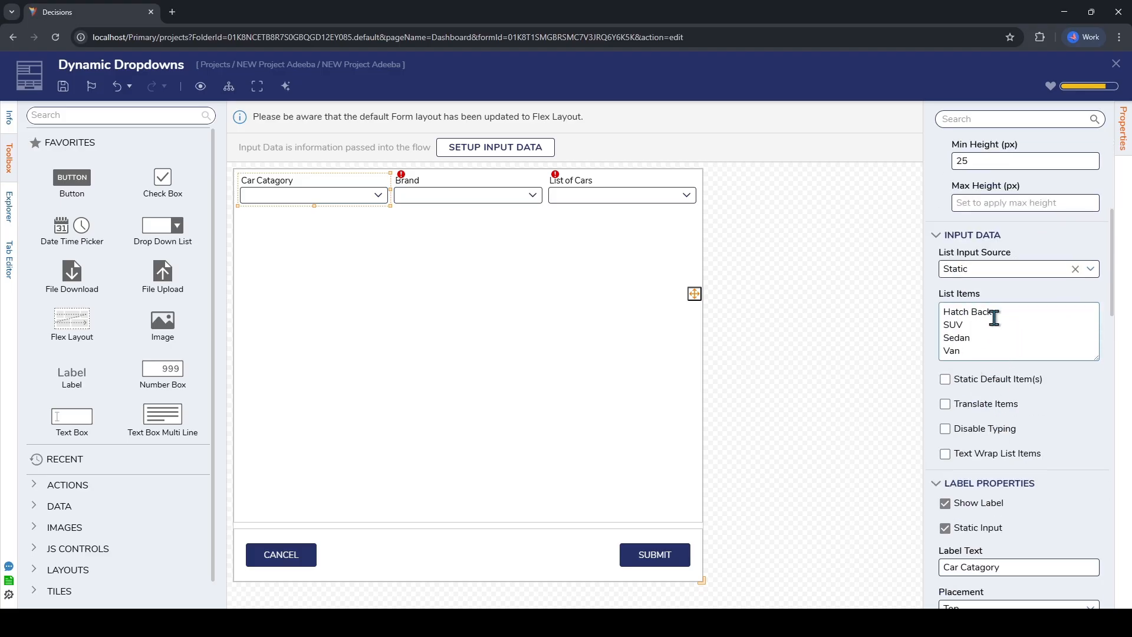
{"action": "left_click", "coordinate": [457, 195]}
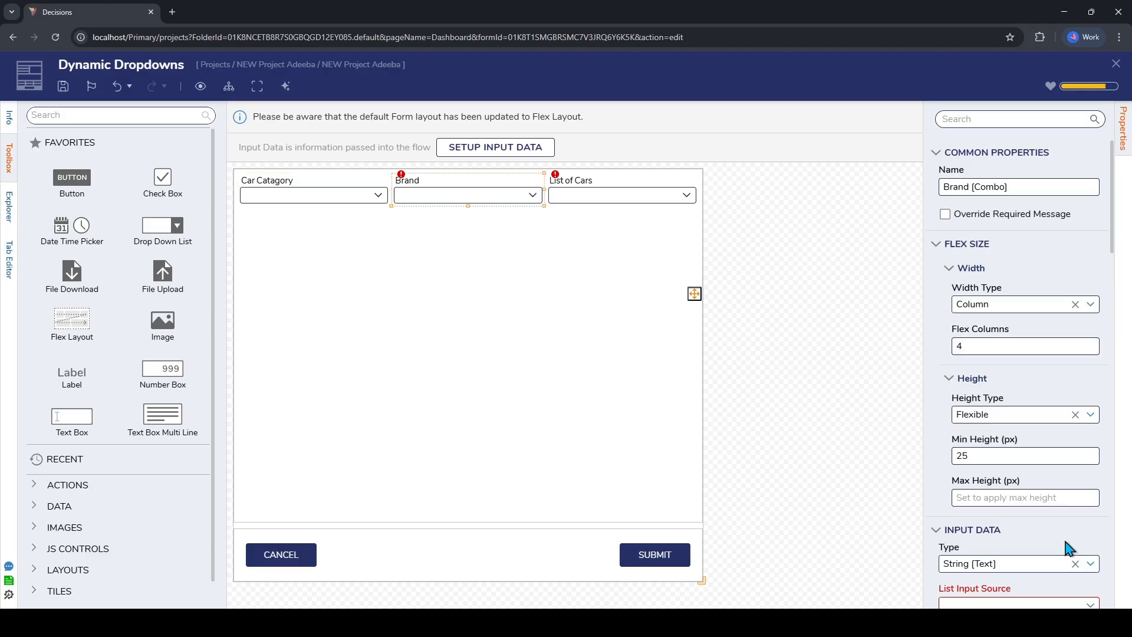
{"action": "scroll", "coordinate": [1070, 549], "scroll_direction": "down", "scroll_amount": 4}
{"action": "left_click", "coordinate": [1091, 370]}
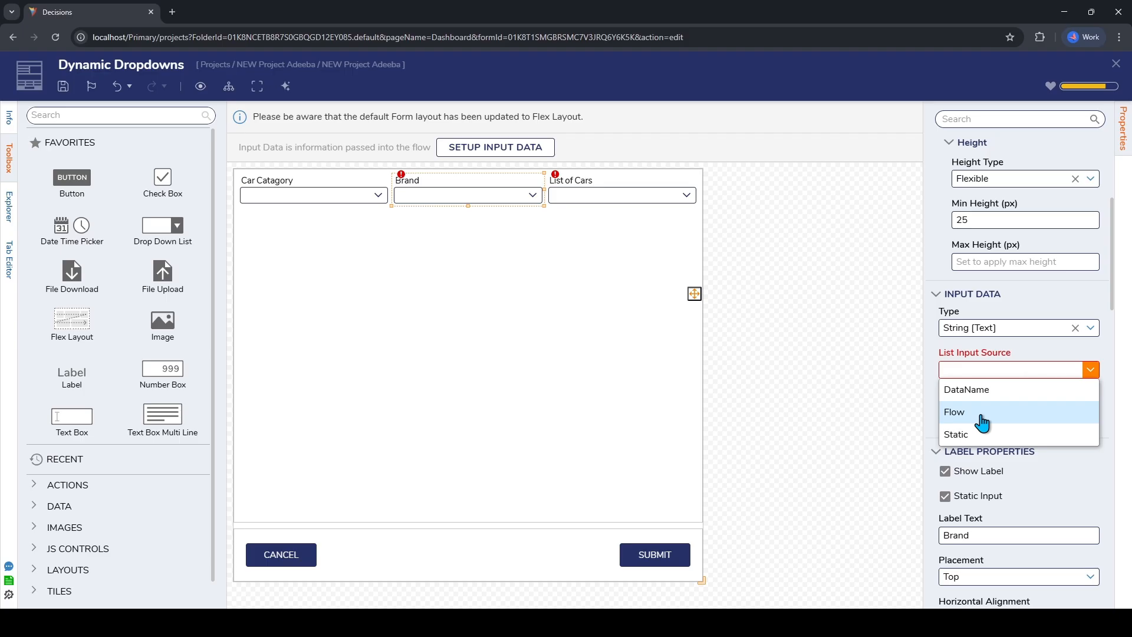
{"action": "left_click", "coordinate": [982, 423]}
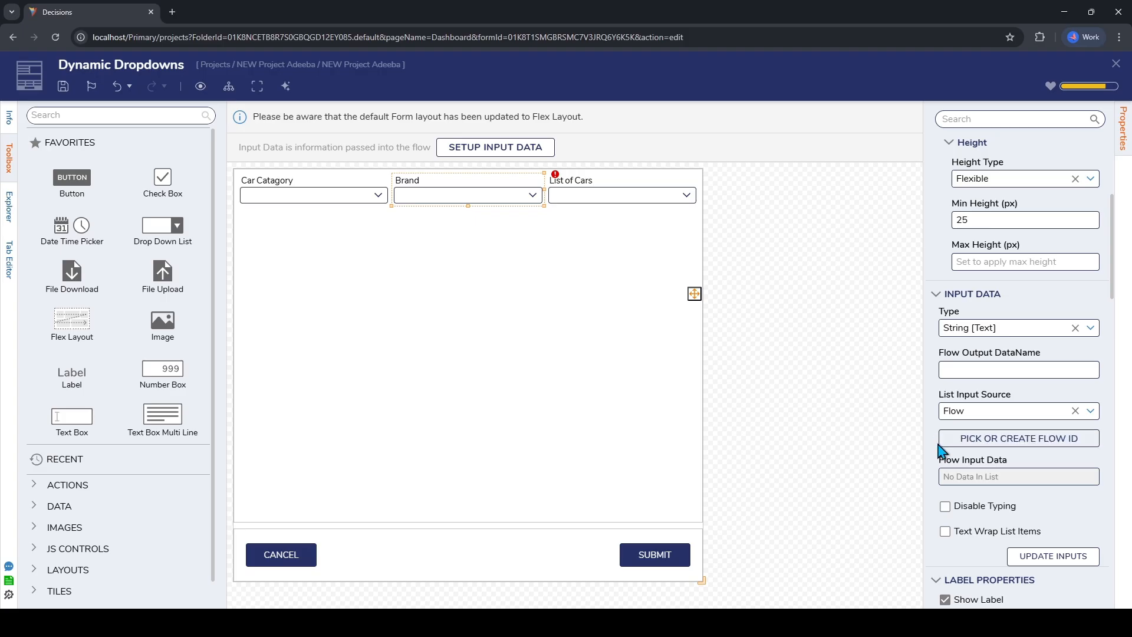
Create a new flow named Dynamic Brand for the Brand dropdown and move its end step closer to the start step.
{"action": "left_click", "coordinate": [1078, 444]}
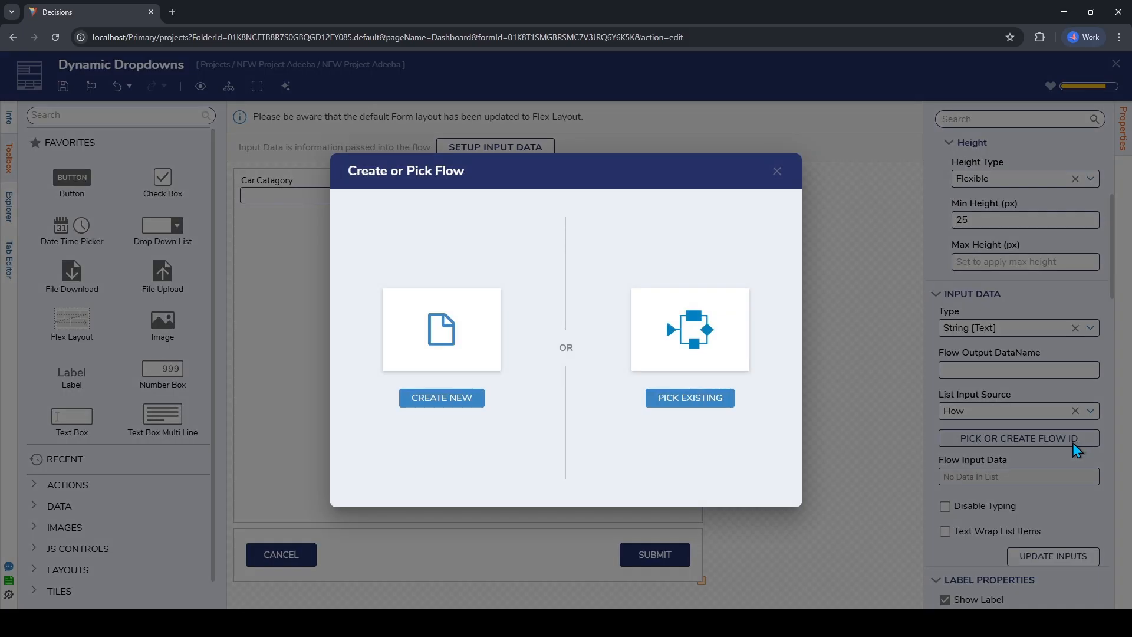
{"action": "left_click", "coordinate": [479, 407]}
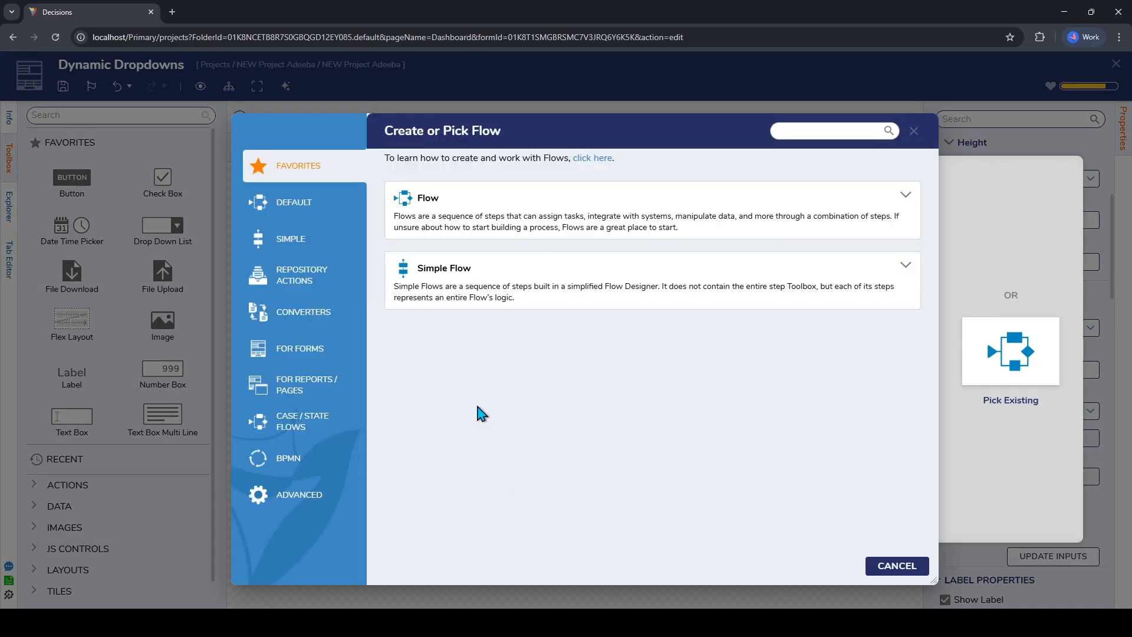
{"action": "left_click", "coordinate": [458, 300]}
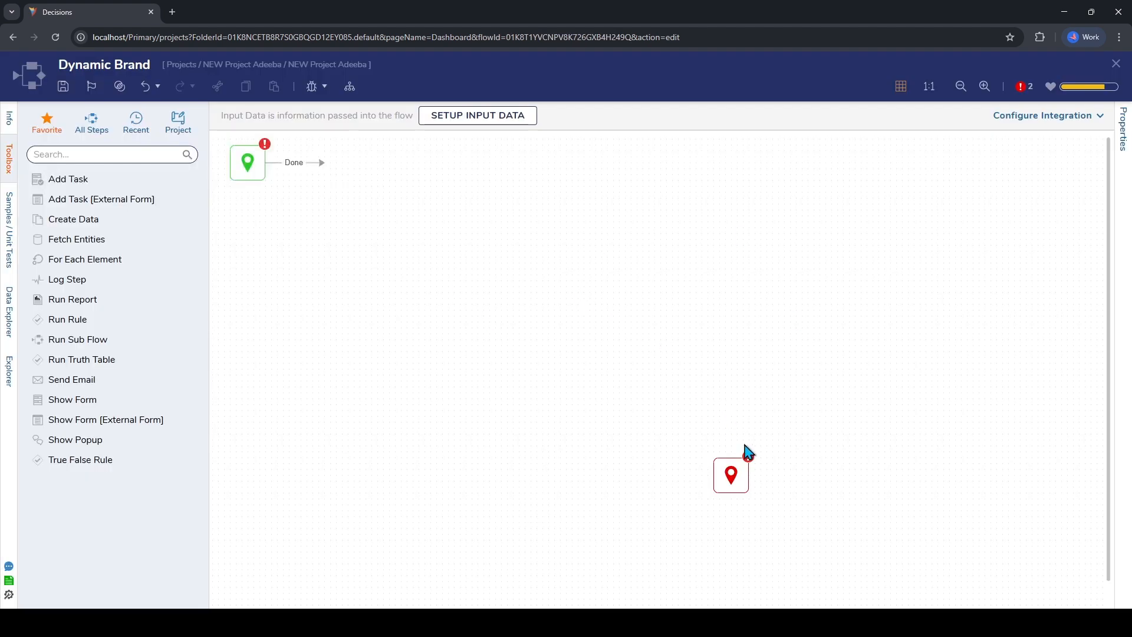
{"action": "left_click", "coordinate": [722, 470]}
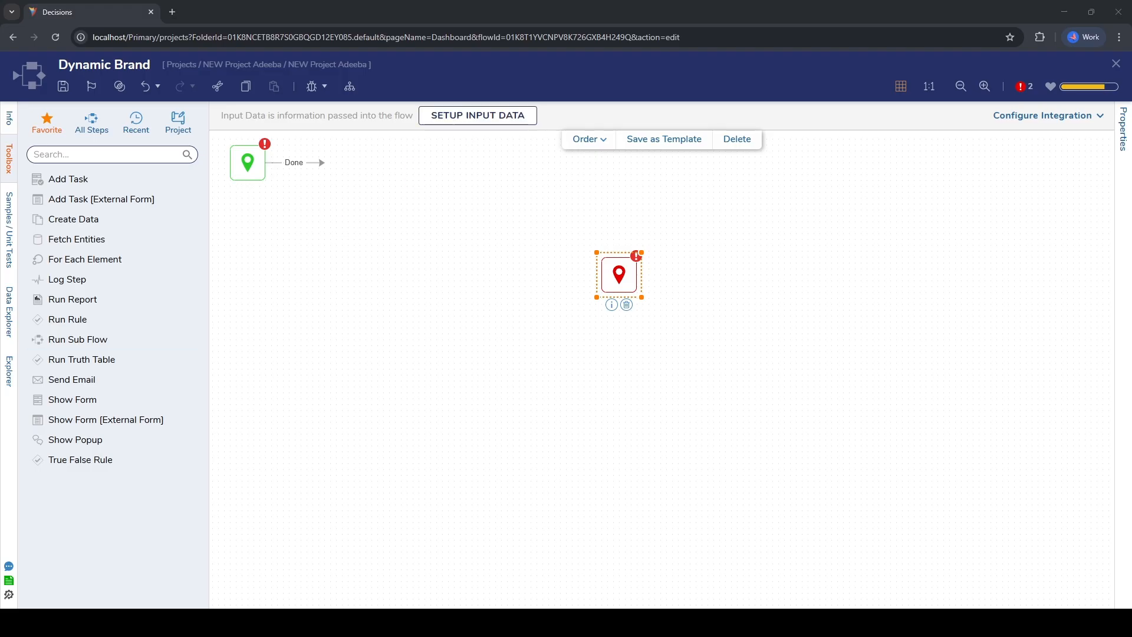
Add a String input named Car Category to the Dynamic Brand flow's input data.
{"action": "left_click", "coordinate": [461, 117]}
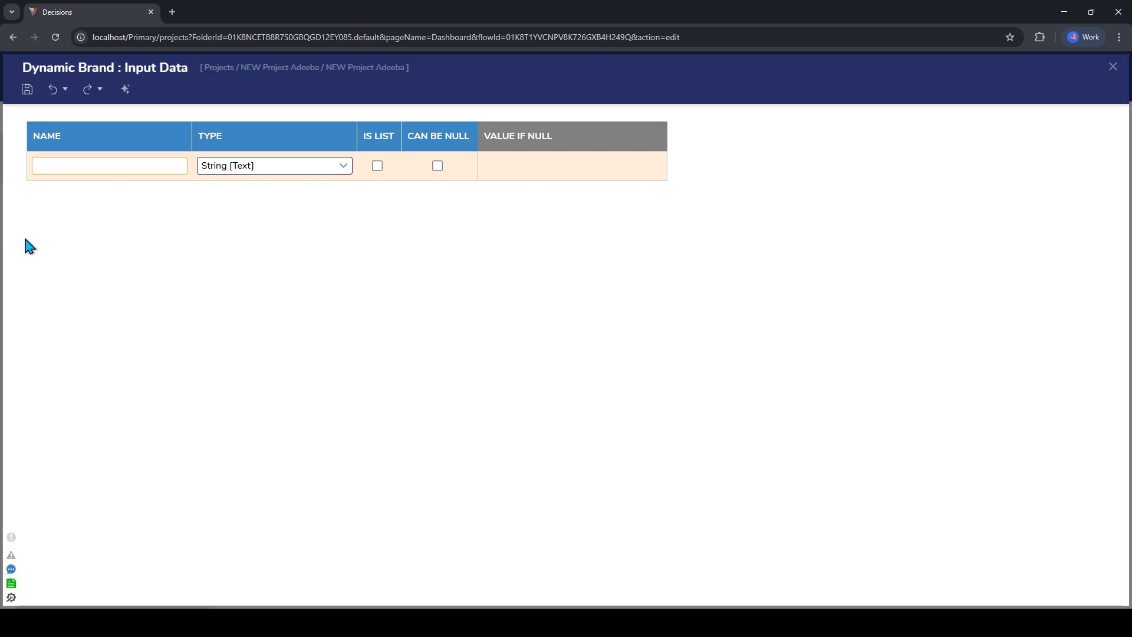
{"action": "type", "text": "Car CAtegory"}
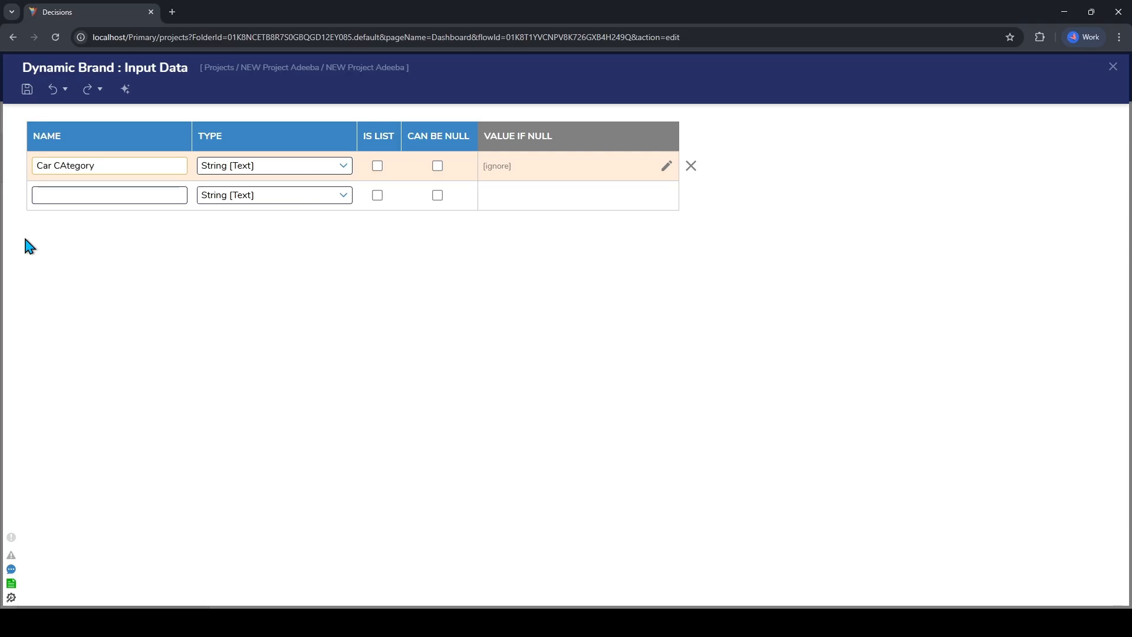
{"action": "left_click_drag", "start_coordinate": [93, 165], "coordinate": [53, 166]}
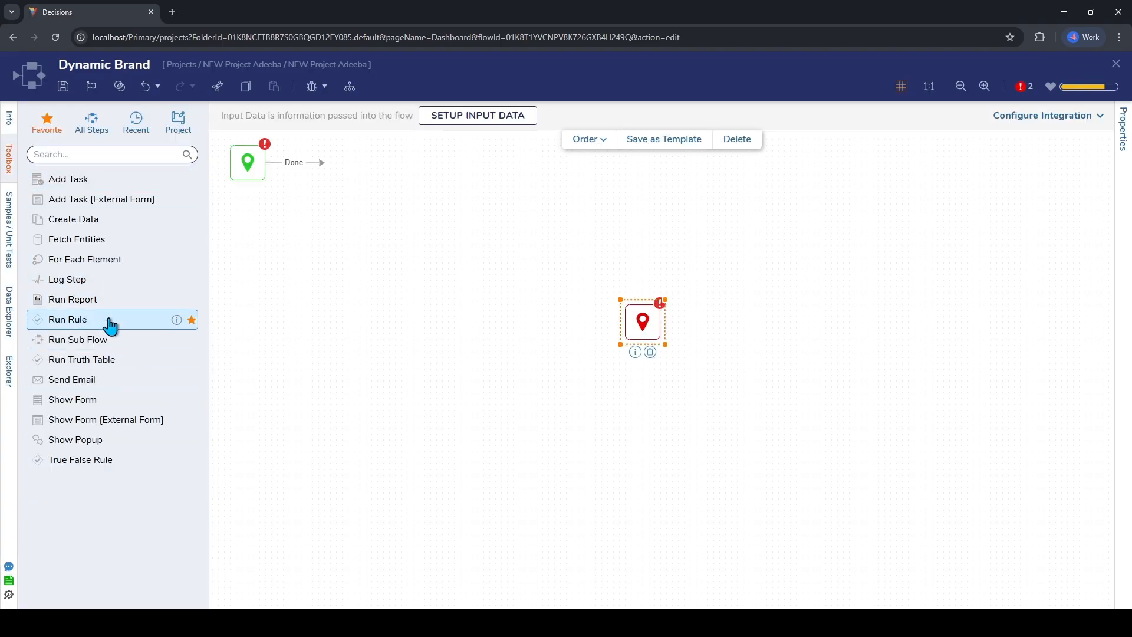
Add a Run Truth Table step after the start step and assign the existing Truth Table 1 to it.
{"action": "left_click_drag", "start_coordinate": [109, 359], "coordinate": [328, 171]}
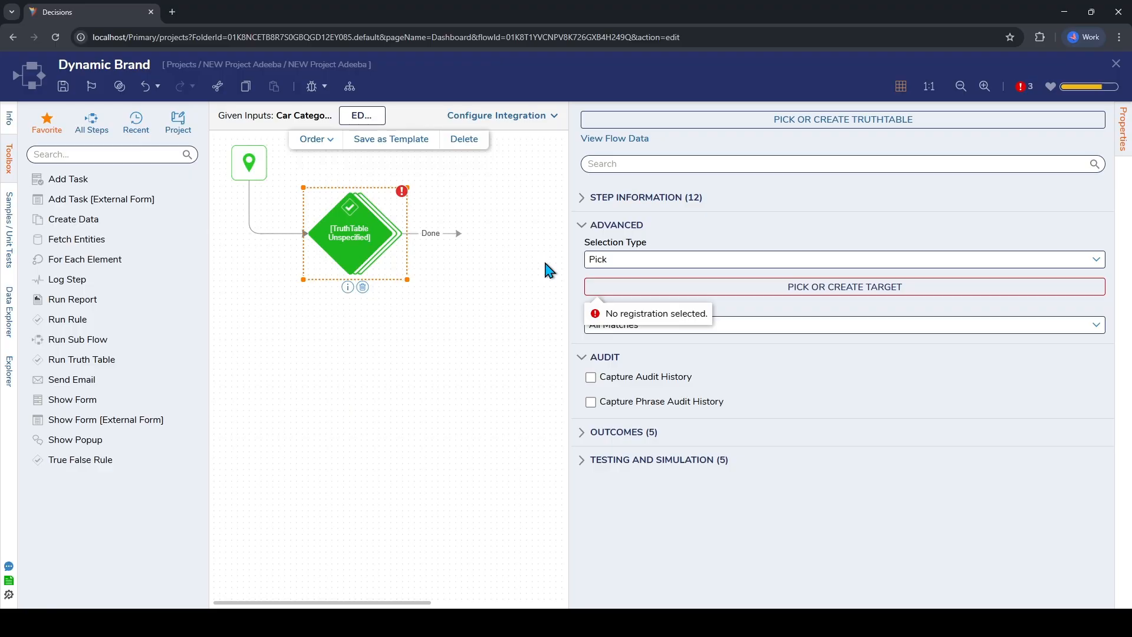
{"action": "left_click", "coordinate": [725, 289]}
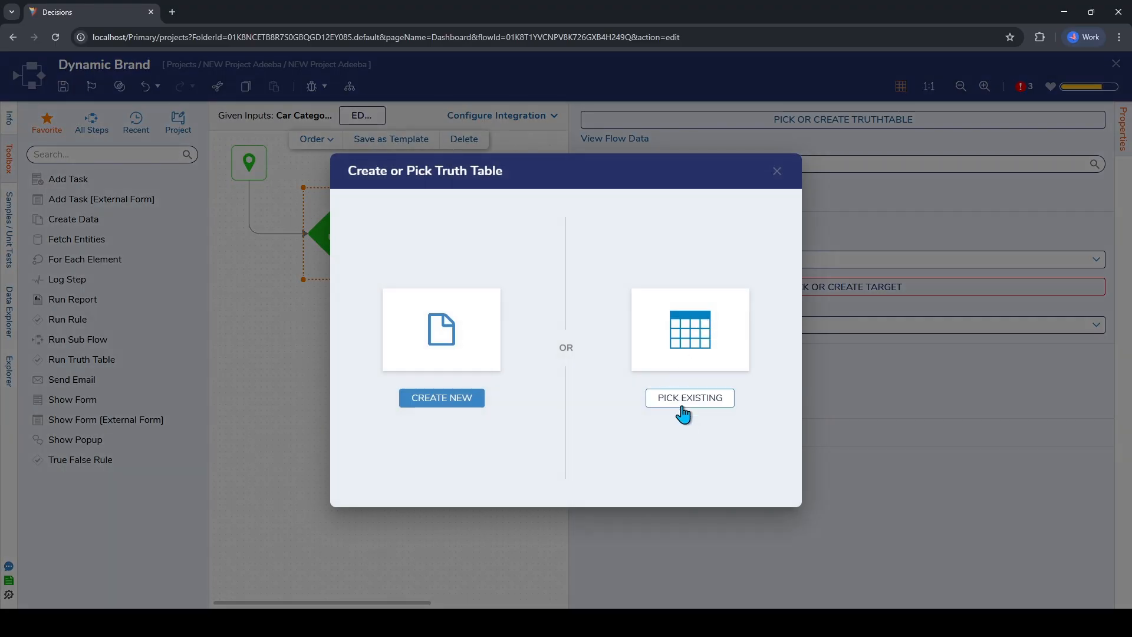
{"action": "left_click", "coordinate": [665, 402]}
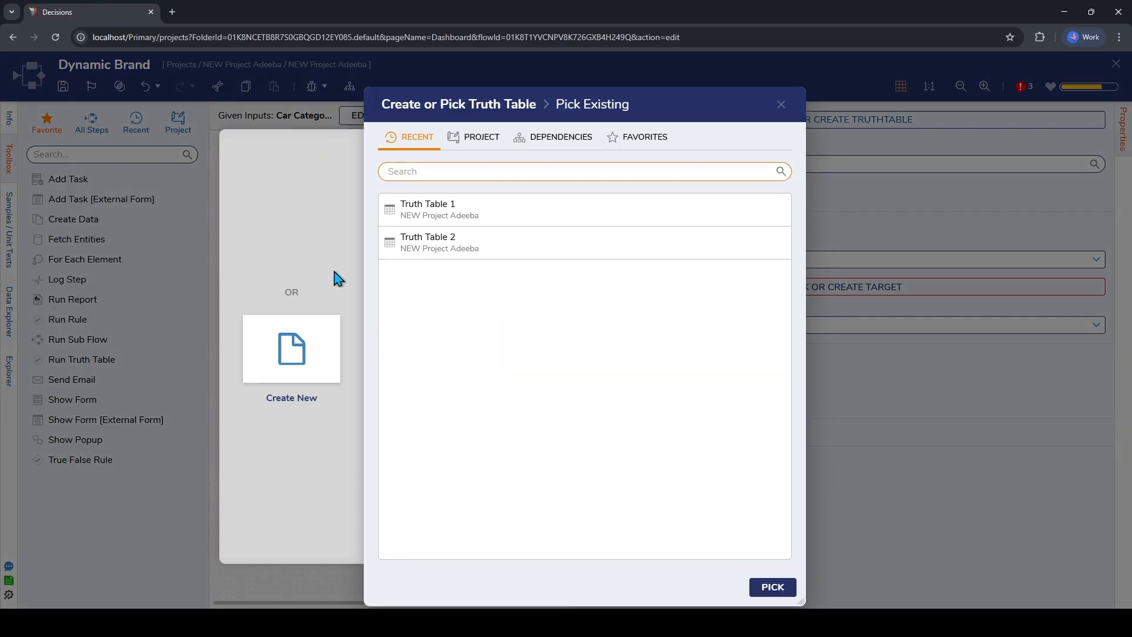
{"action": "left_click", "coordinate": [462, 211]}
{"action": "left_click", "coordinate": [773, 587]}
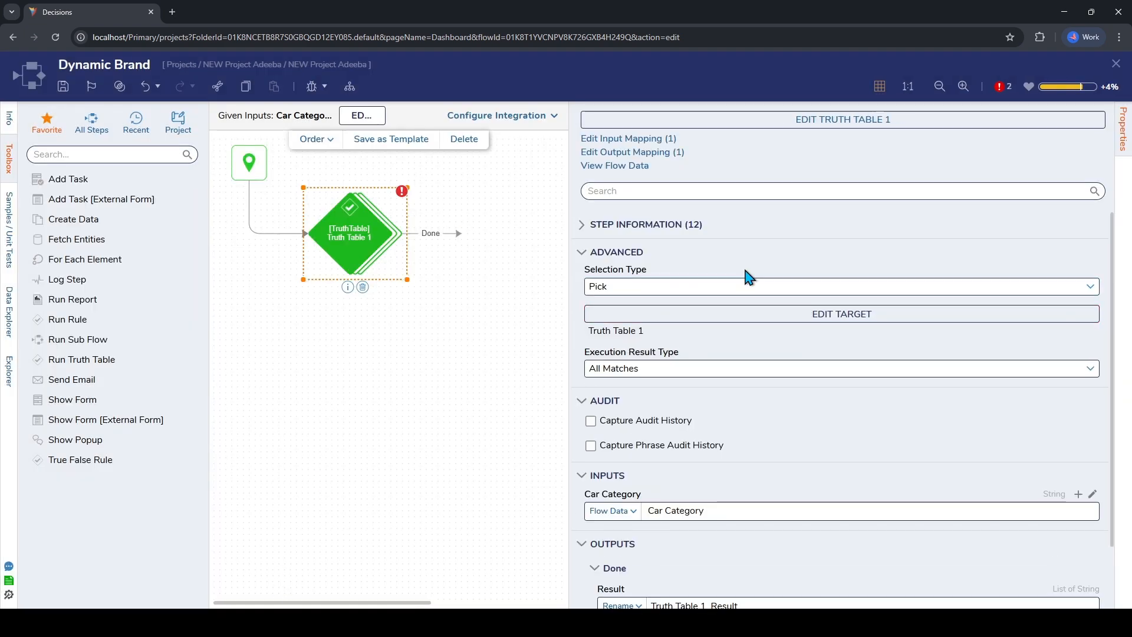
Set Truth Table 1's no-match Brand output to the constant Brand Not Exist, and connect the truth table step to the flow's end step.
{"action": "left_click", "coordinate": [809, 312]}
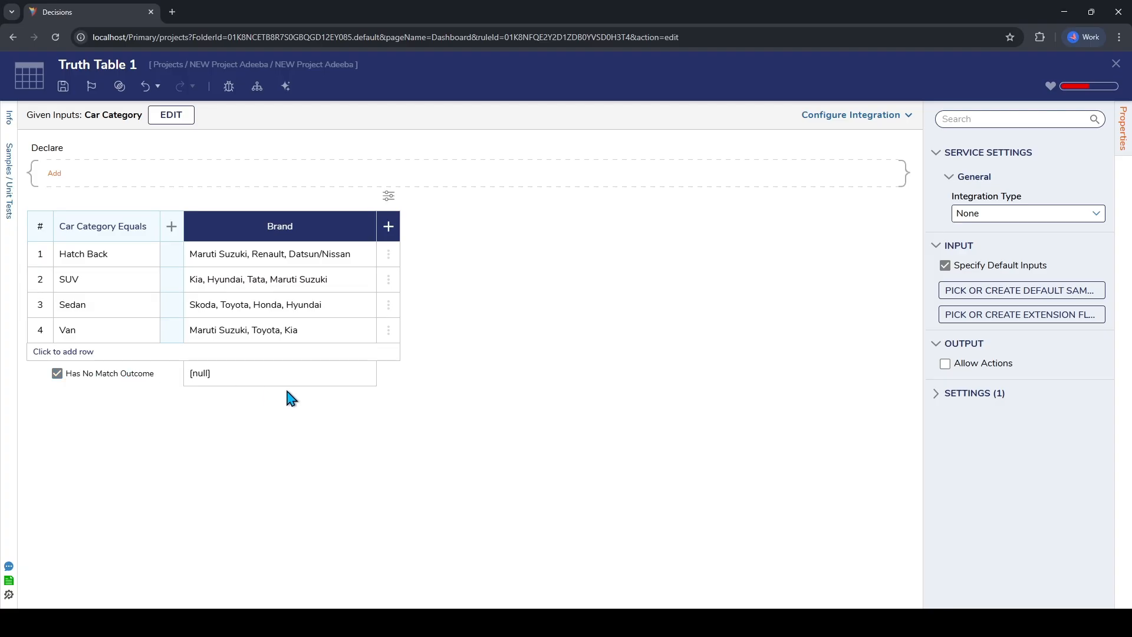
{"action": "left_click", "coordinate": [363, 376]}
{"action": "left_click", "coordinate": [588, 132]}
{"action": "type", "text": "Brab"}
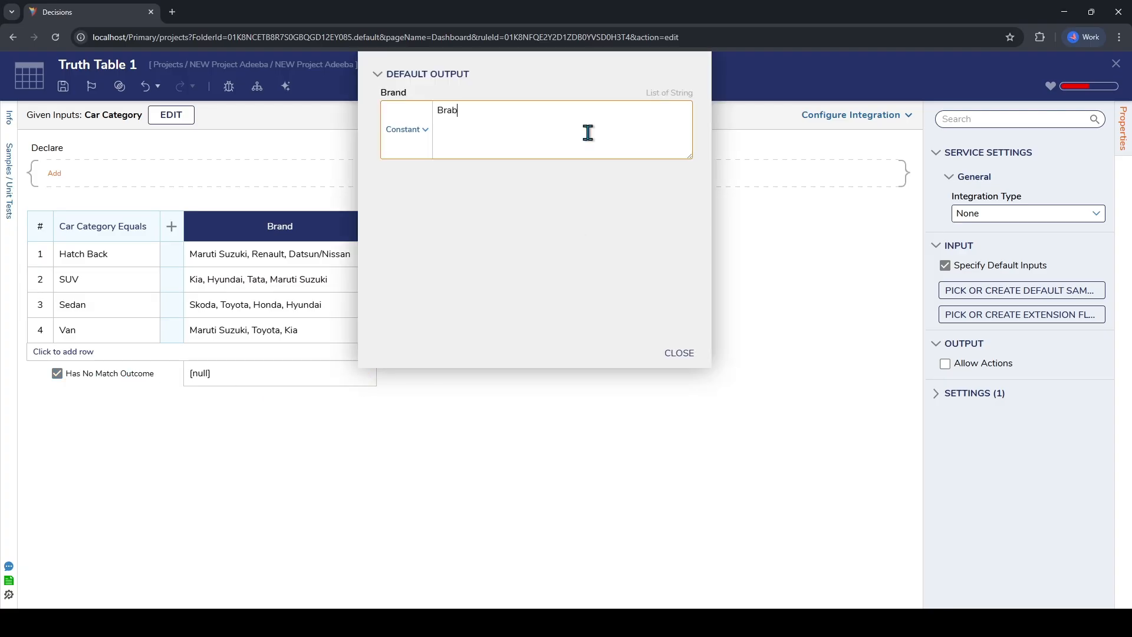
{"action": "key", "text": "BackSpace"}
{"action": "type", "text": "nd No"}
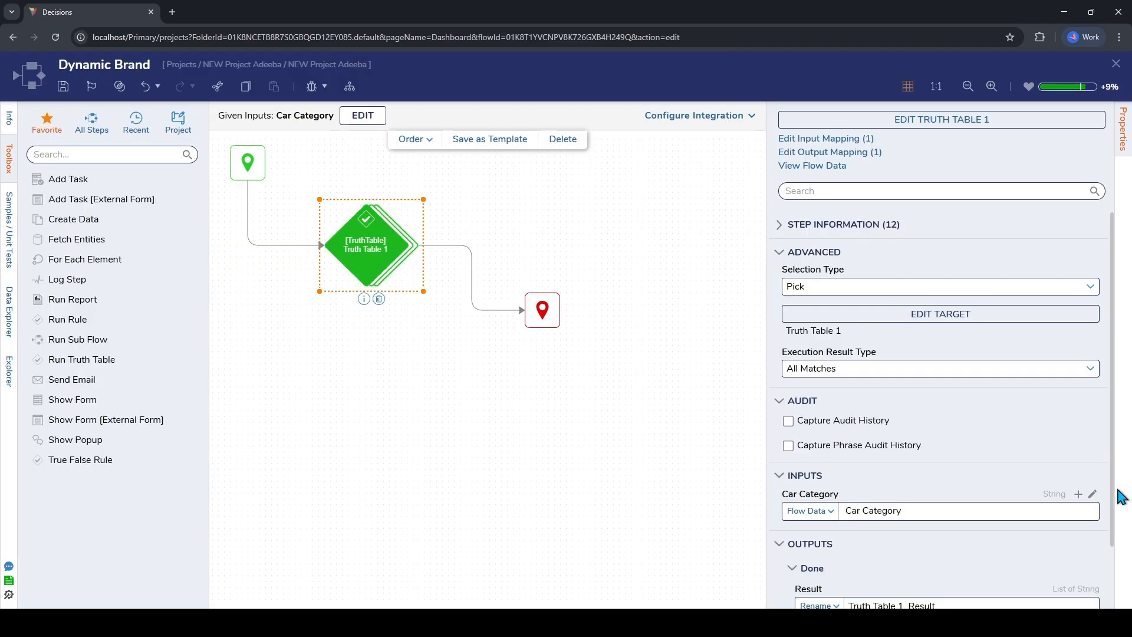
Review the truth table step's mapping and Truth Table 1's rows, and set the flow's end step to output Truth Table 1_Result.
{"action": "scroll", "coordinate": [921, 410], "scroll_direction": "down", "scroll_amount": 1}
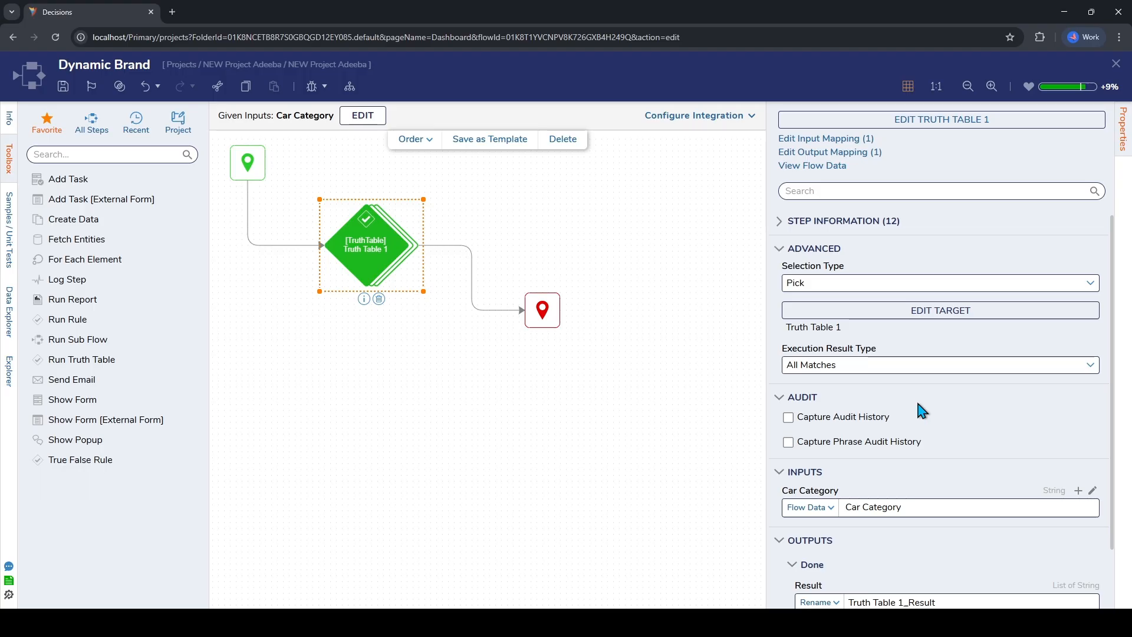
{"action": "left_click_drag", "start_coordinate": [960, 441], "coordinate": [826, 432]}
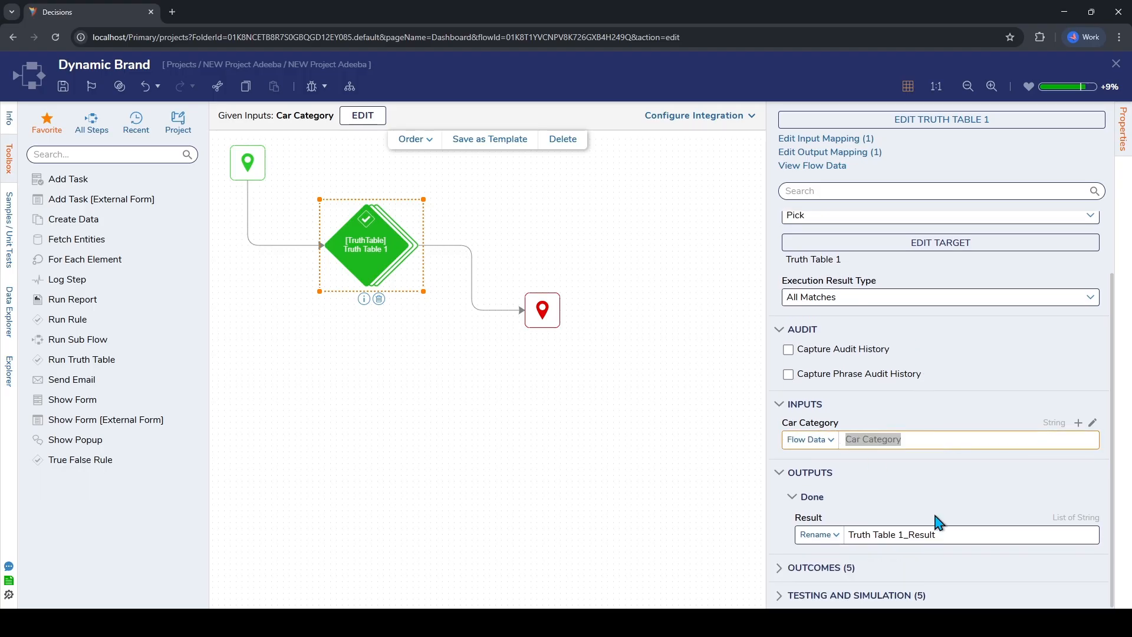
{"action": "left_click", "coordinate": [938, 242]}
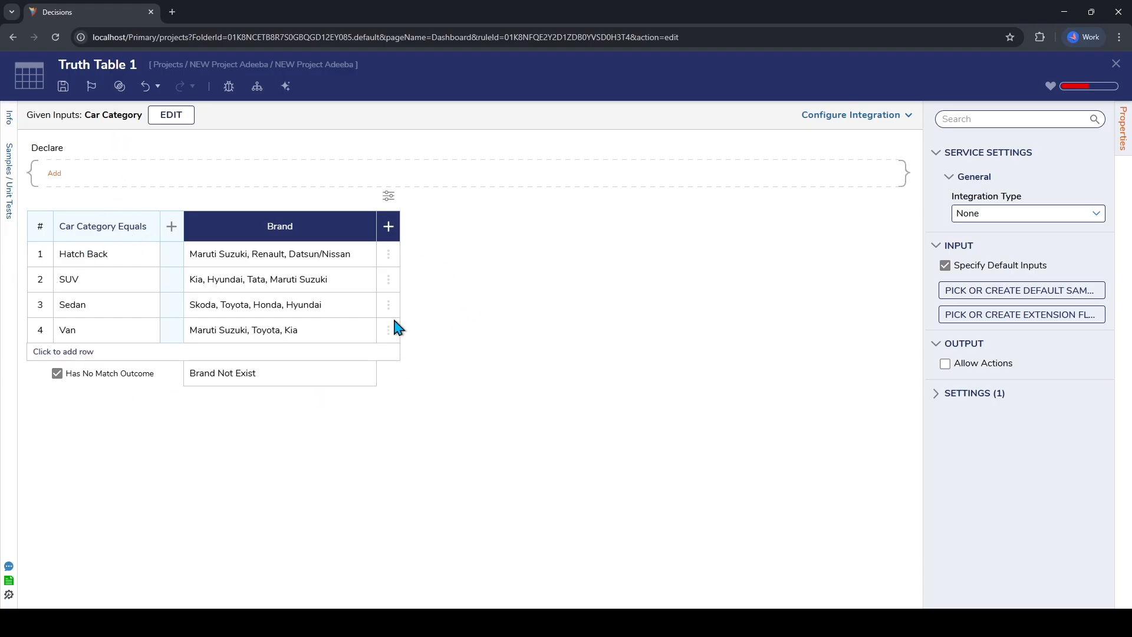
{"action": "left_click", "coordinate": [1116, 64]}
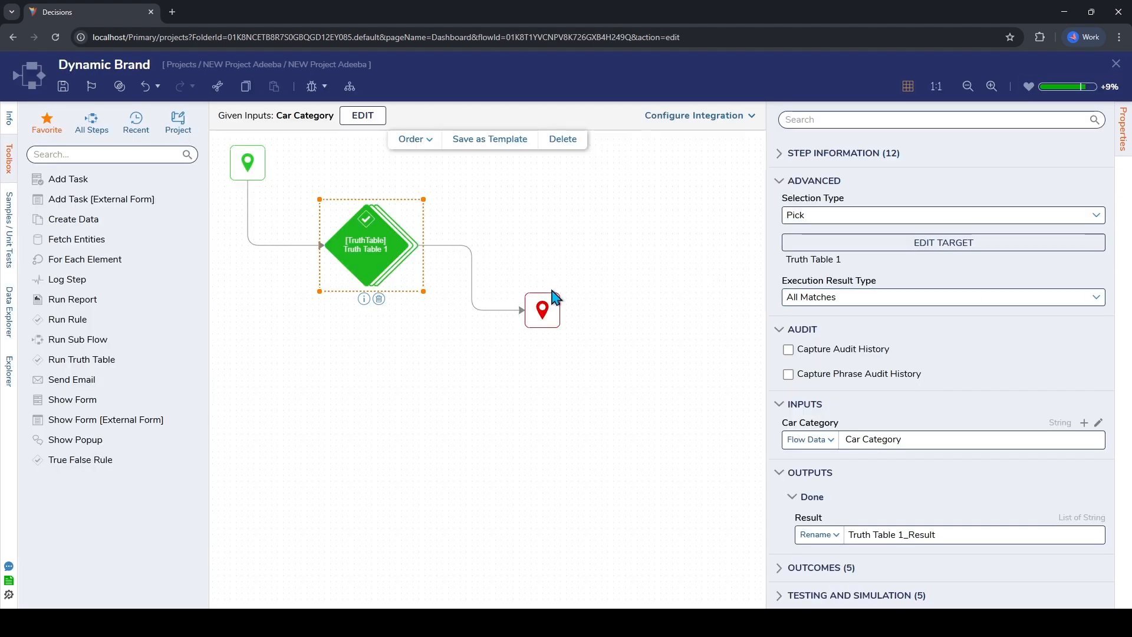
{"action": "left_click", "coordinate": [547, 308]}
{"action": "left_click", "coordinate": [792, 316]}
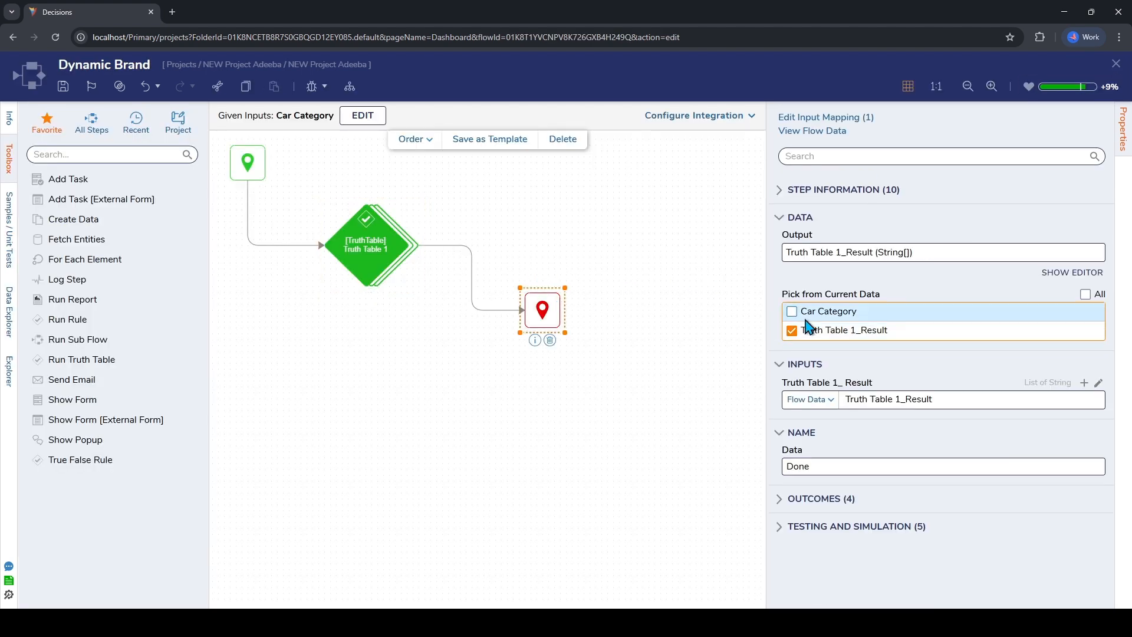
Save and close the Dynamic Brand flow, returning to the Brand dropdown's input data settings.
{"action": "left_click", "coordinate": [1117, 63]}
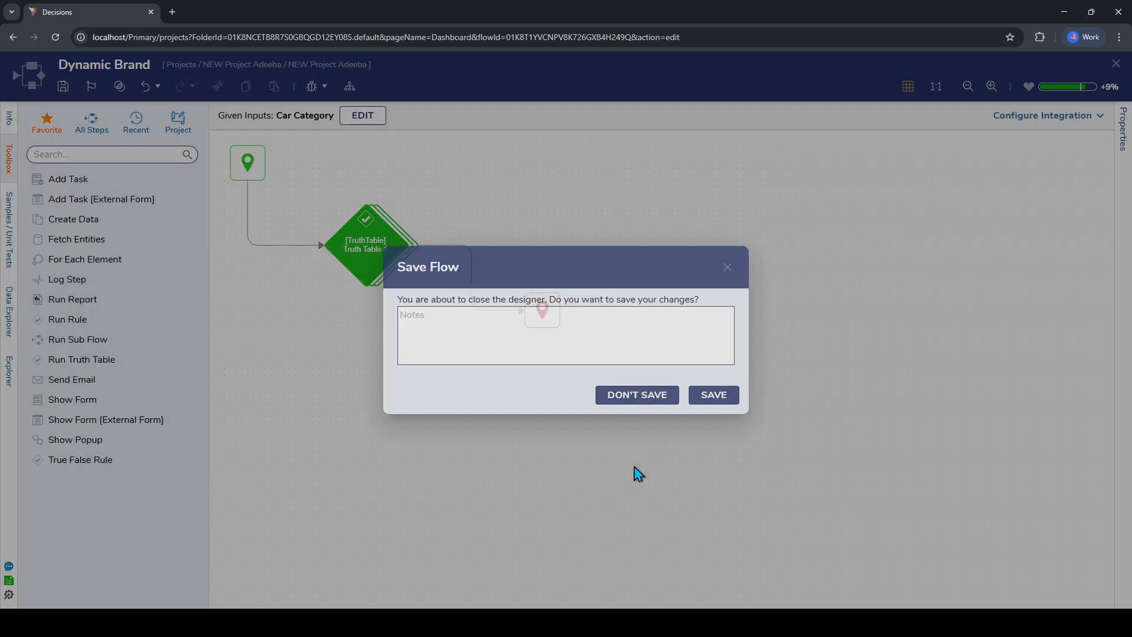
{"action": "left_click", "coordinate": [720, 392]}
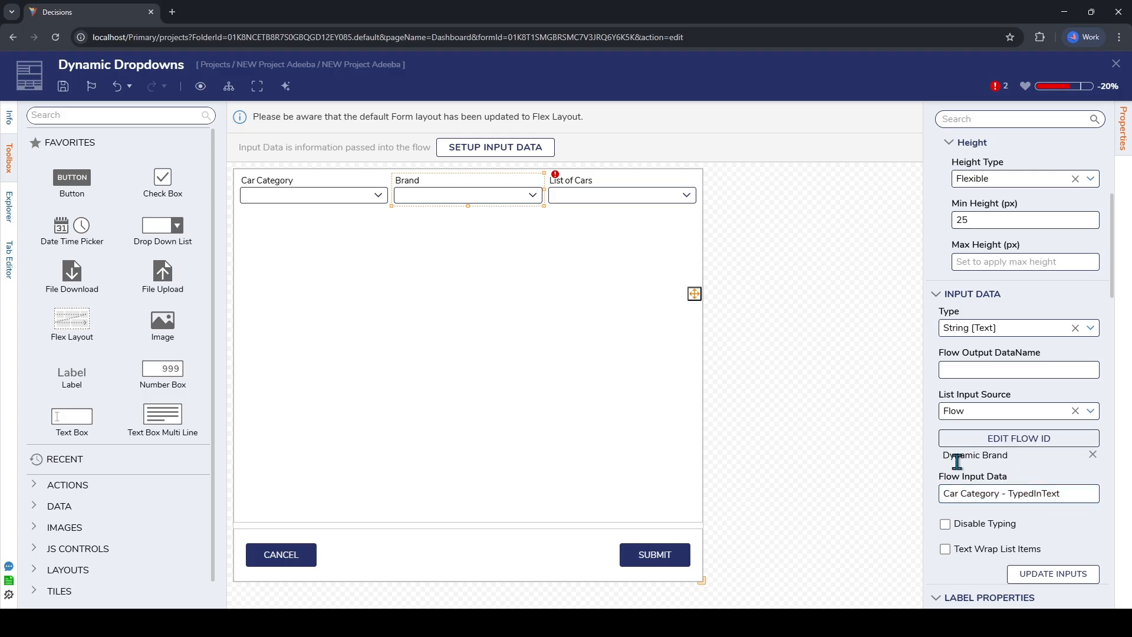
{"action": "left_click_drag", "start_coordinate": [944, 459], "coordinate": [1008, 460]}
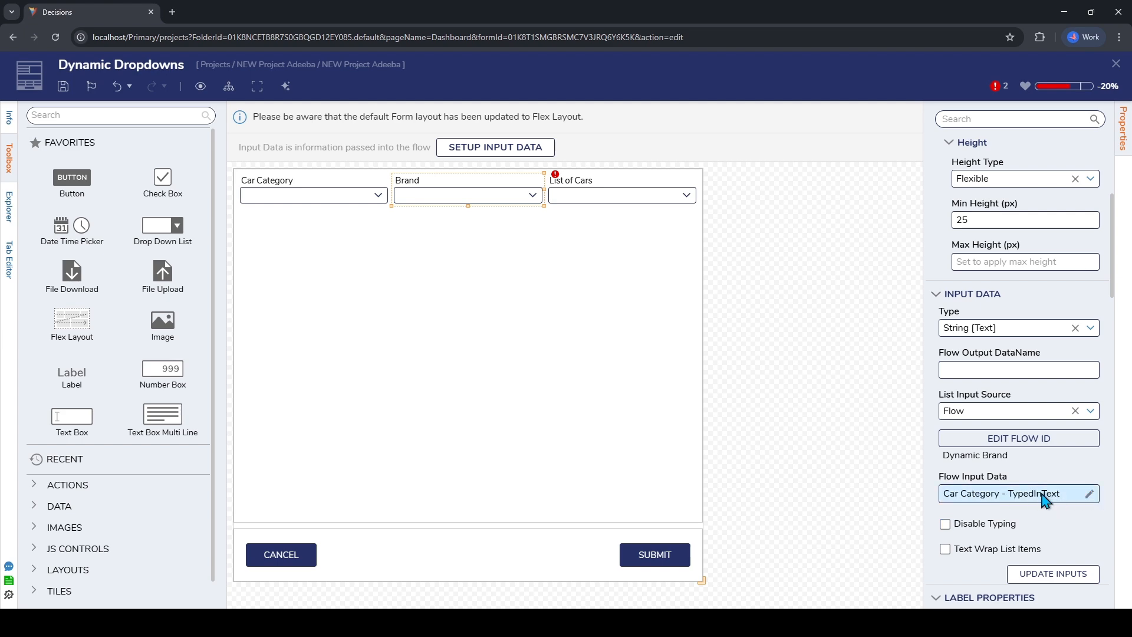
Map the Brand dropdown's Car Category flow input to From Form Control, with Car Category as the form data.
{"action": "left_click", "coordinate": [1088, 495]}
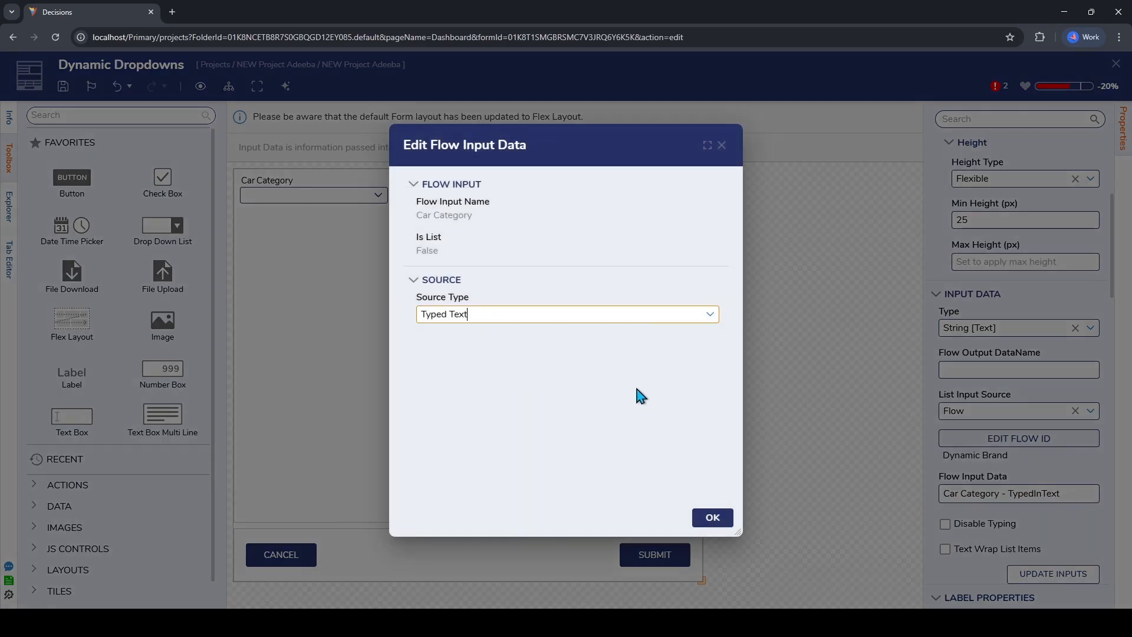
{"action": "left_click", "coordinate": [711, 314]}
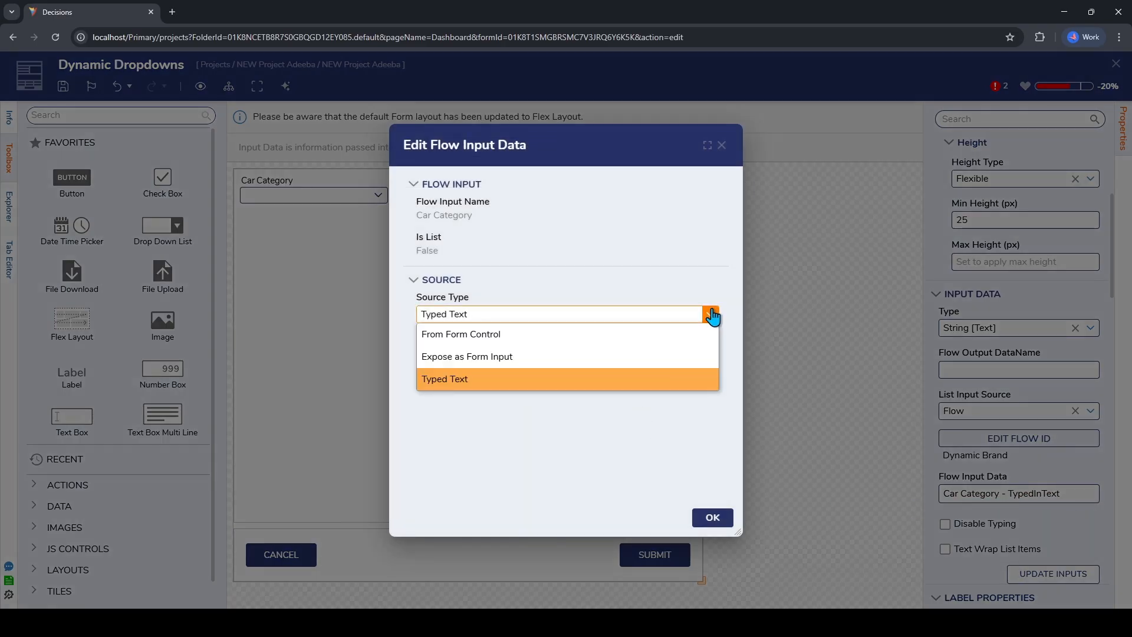
{"action": "left_click", "coordinate": [539, 342]}
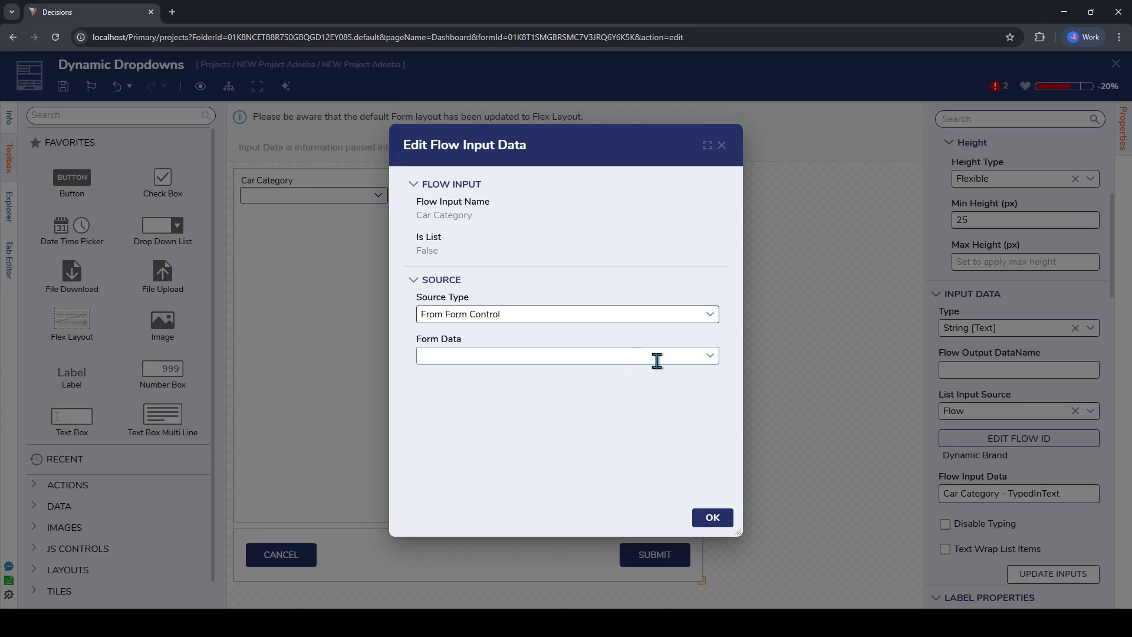
{"action": "left_click", "coordinate": [710, 366]}
{"action": "left_click", "coordinate": [497, 401]}
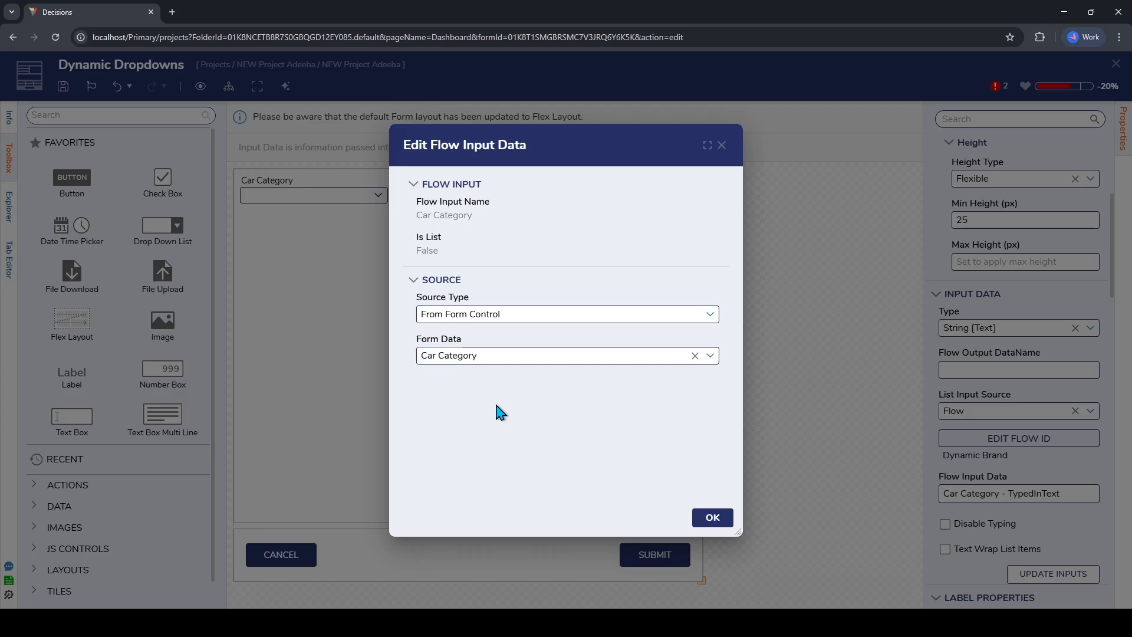
{"action": "left_click", "coordinate": [702, 519]}
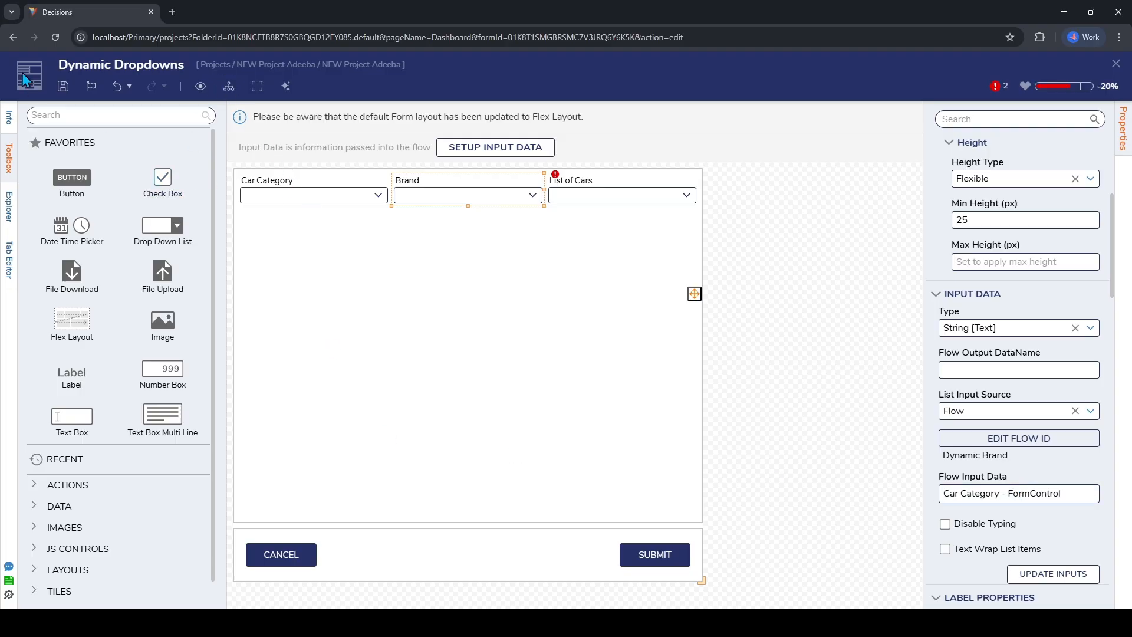
Save and close the Dynamic Dropdowns form, and open the Car Selection flow that shows the form.
{"action": "left_click", "coordinate": [63, 86]}
{"action": "left_click", "coordinate": [713, 388]}
{"action": "left_click", "coordinate": [1116, 63]}
{"action": "left_click", "coordinate": [252, 118]}
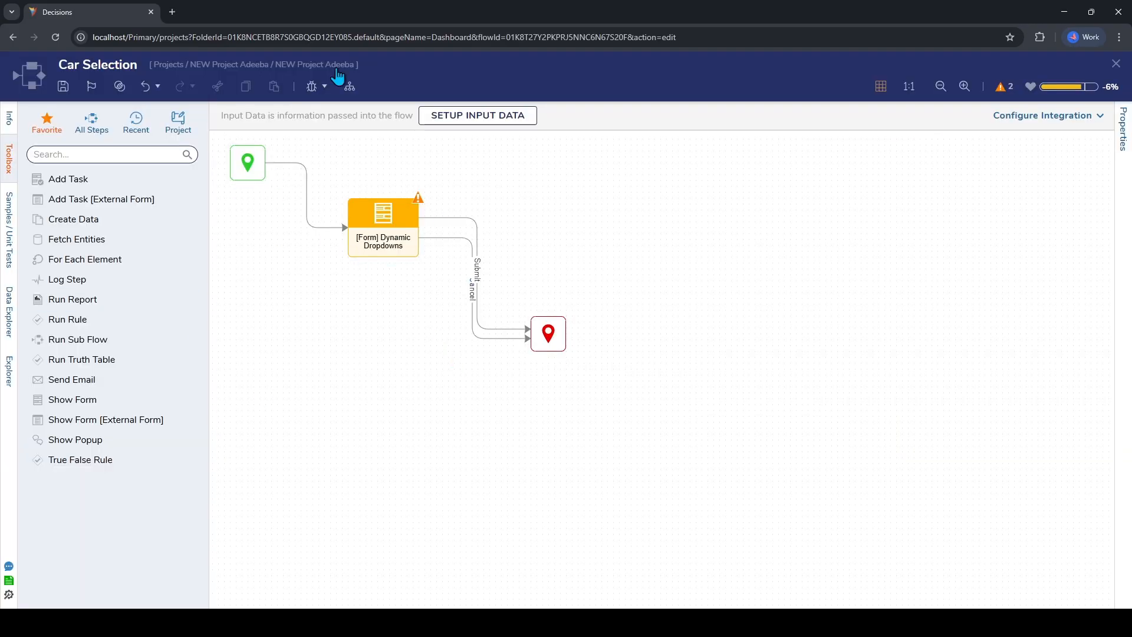
Set the Dynamic Dropdowns form step's Brand and Car Category inputs to Ignore.
{"action": "left_click", "coordinate": [381, 227]}
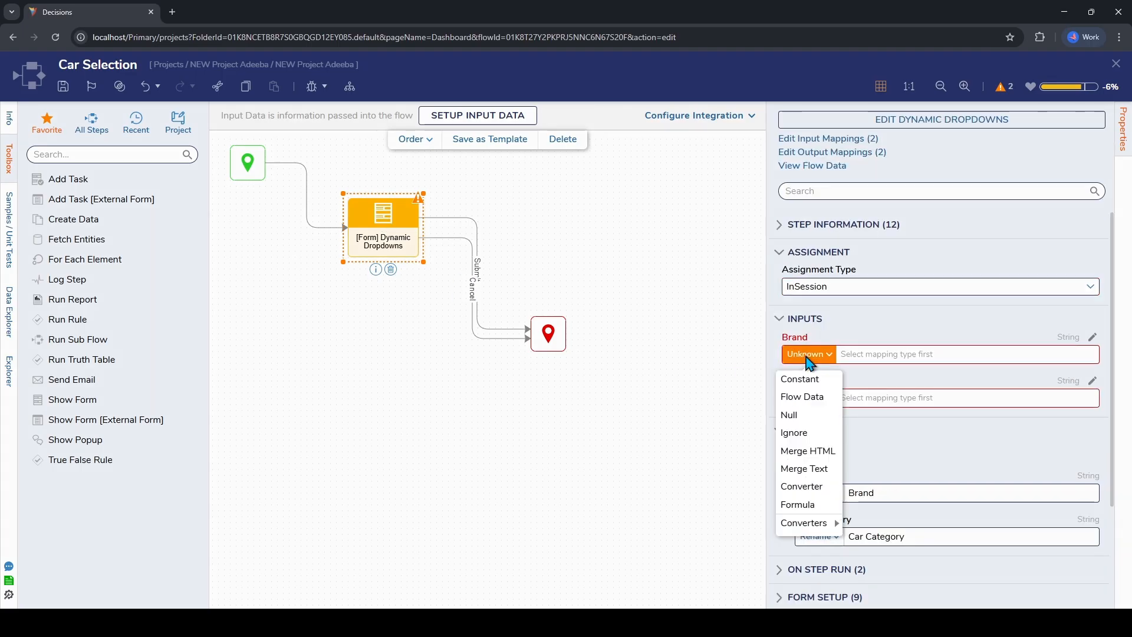
{"action": "left_click", "coordinate": [825, 432]}
{"action": "left_click", "coordinate": [824, 397]}
{"action": "left_click", "coordinate": [833, 478]}
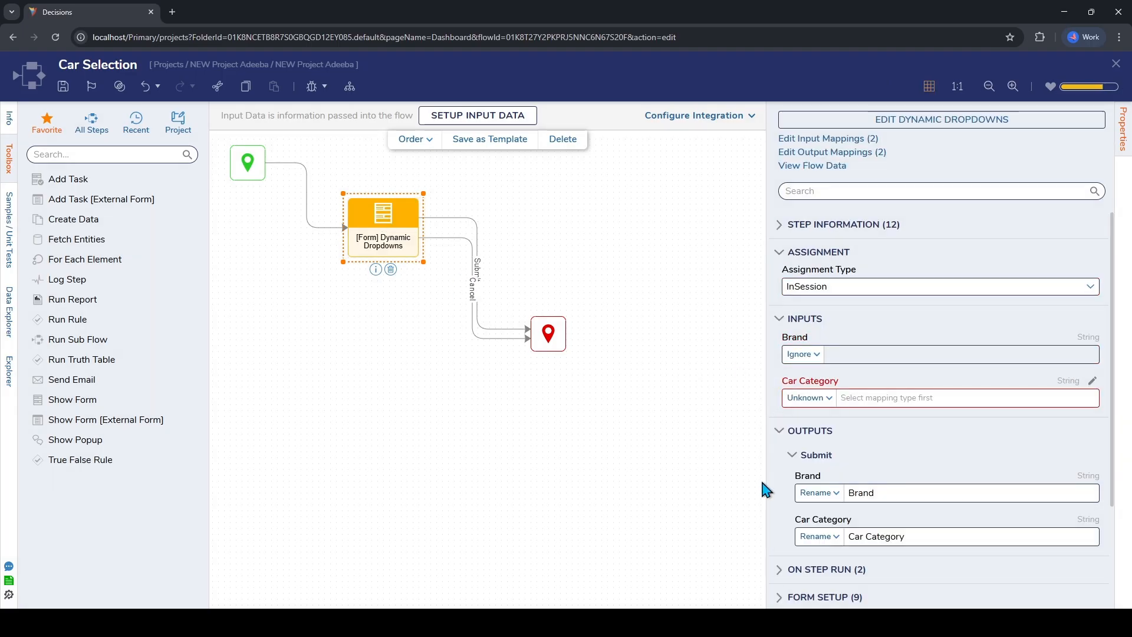
Debug the Car Selection flow and check the Brand choices offered for the Hatch Back category.
{"action": "left_click", "coordinate": [311, 89]}
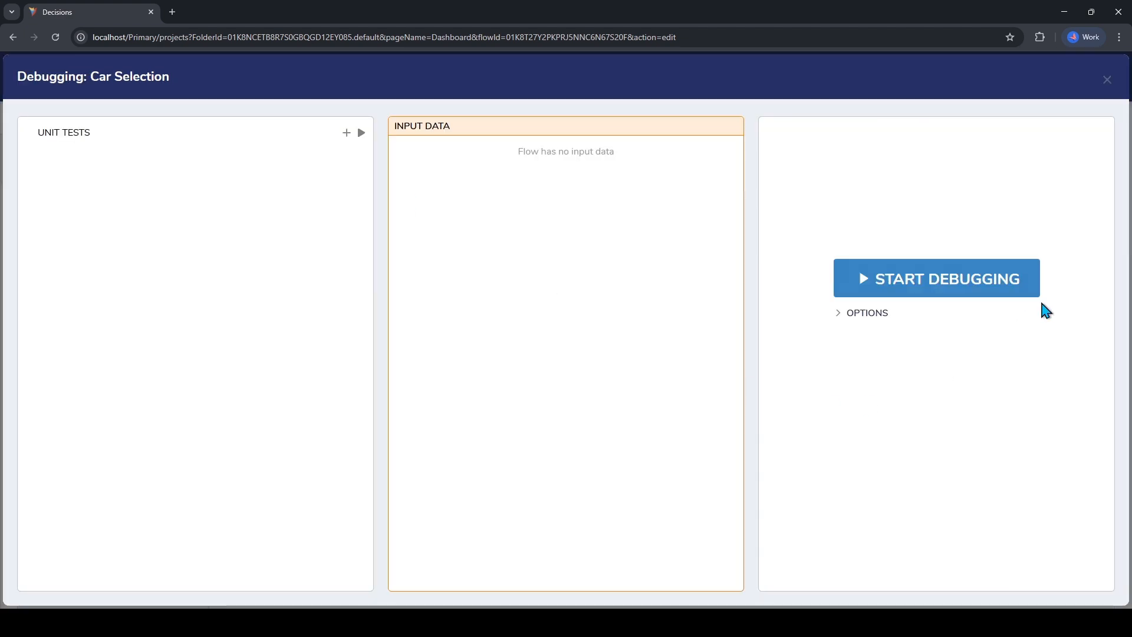
{"action": "left_click", "coordinate": [1023, 286]}
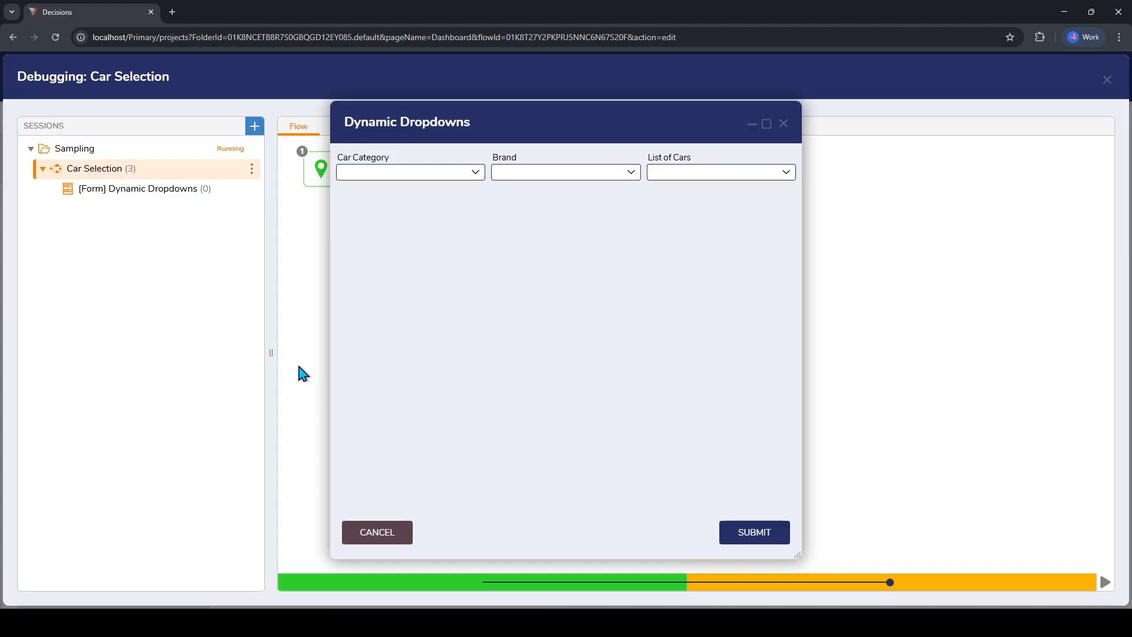
{"action": "left_click", "coordinate": [475, 174]}
{"action": "left_click", "coordinate": [441, 198]}
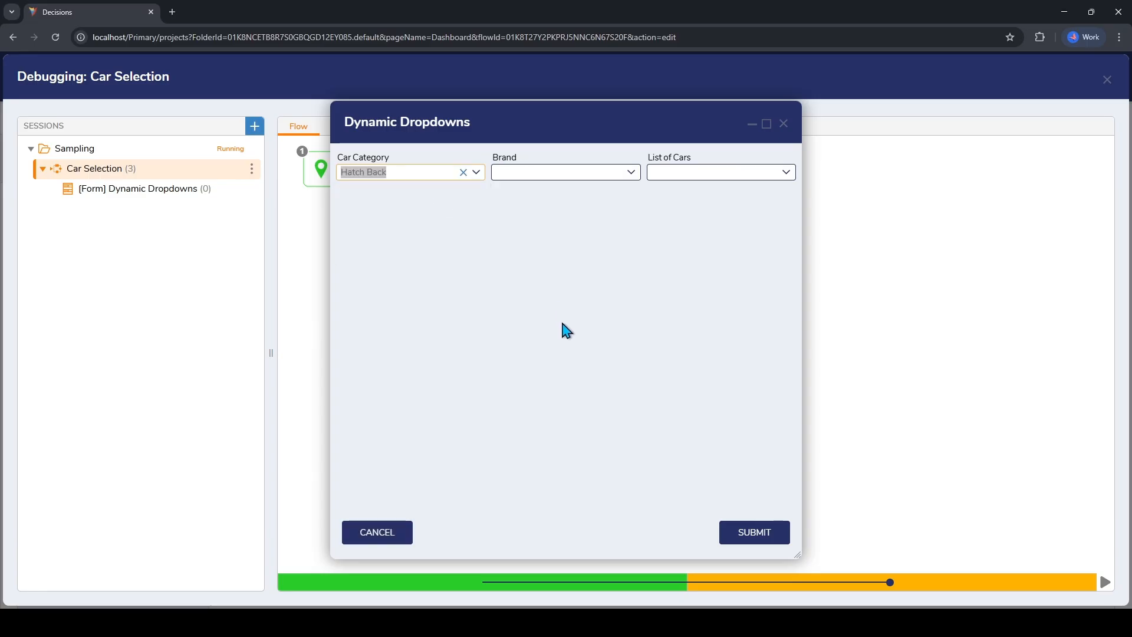
{"action": "left_click", "coordinate": [633, 176]}
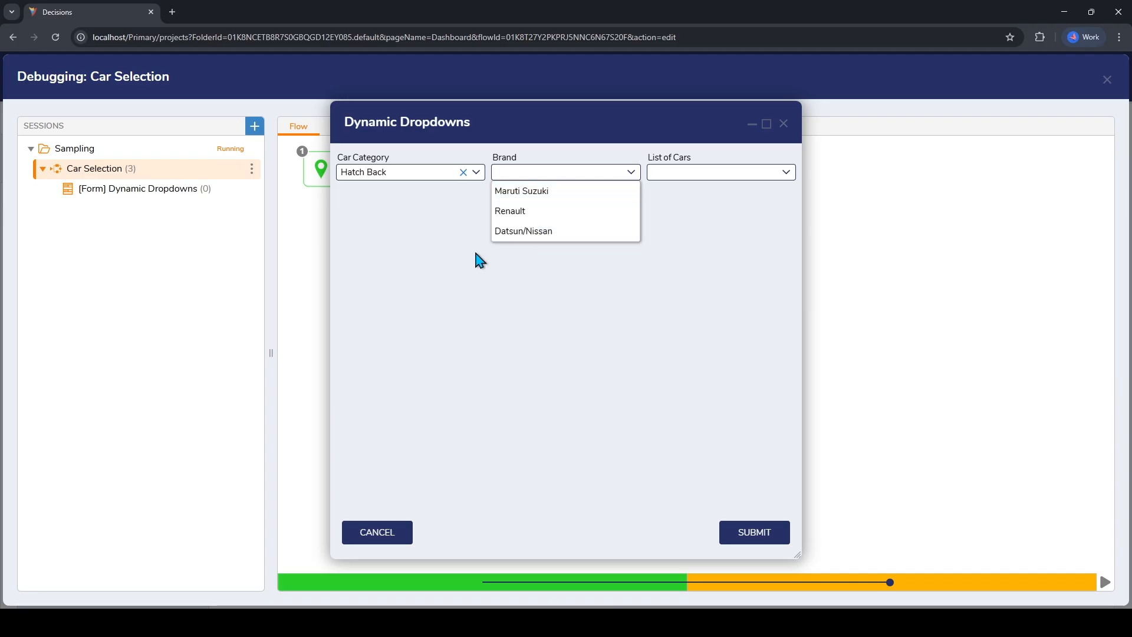
Check the Brand choices offered for the SUV and Van categories in the running form.
{"action": "left_click", "coordinate": [446, 173]}
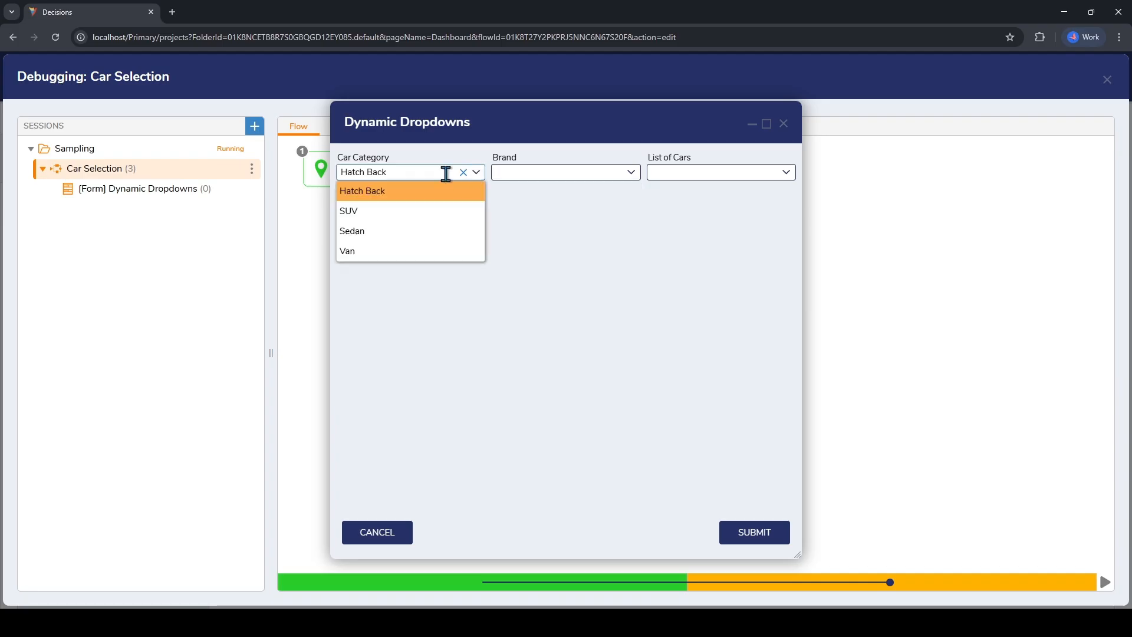
{"action": "left_click", "coordinate": [426, 217]}
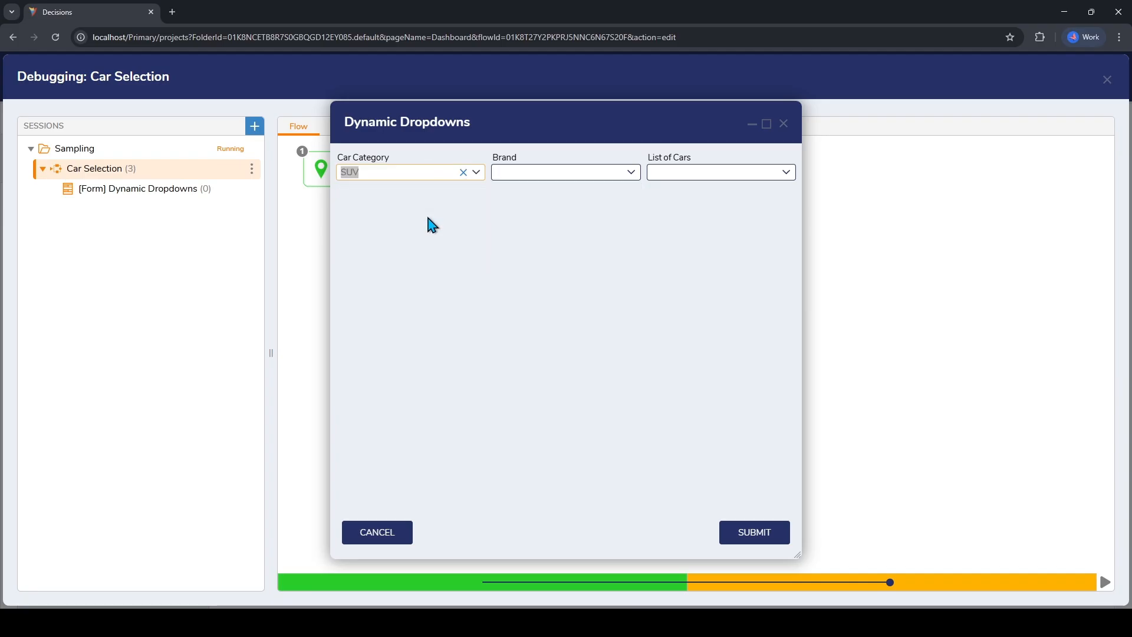
{"action": "left_click", "coordinate": [629, 174]}
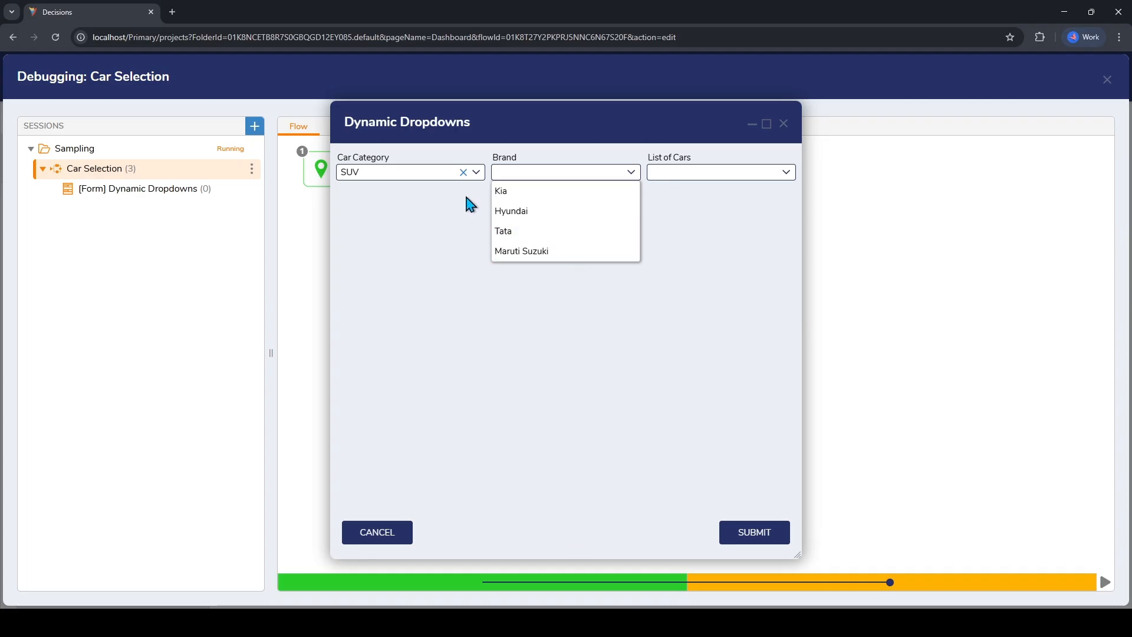
{"action": "left_click", "coordinate": [476, 180]}
{"action": "left_click", "coordinate": [462, 250]}
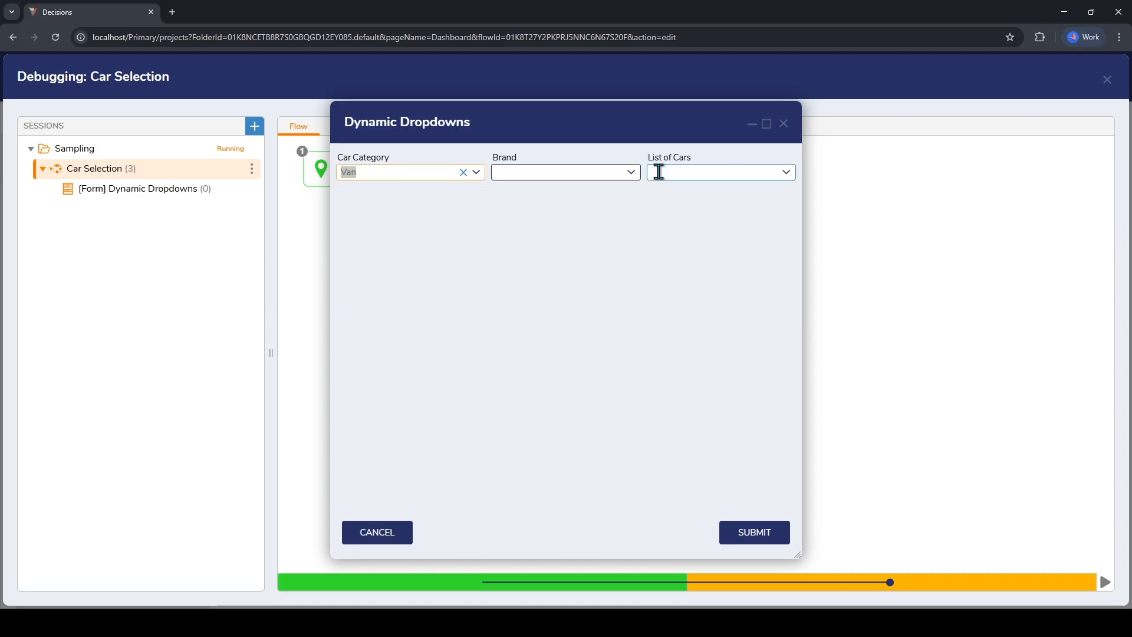
{"action": "left_click", "coordinate": [631, 172]}
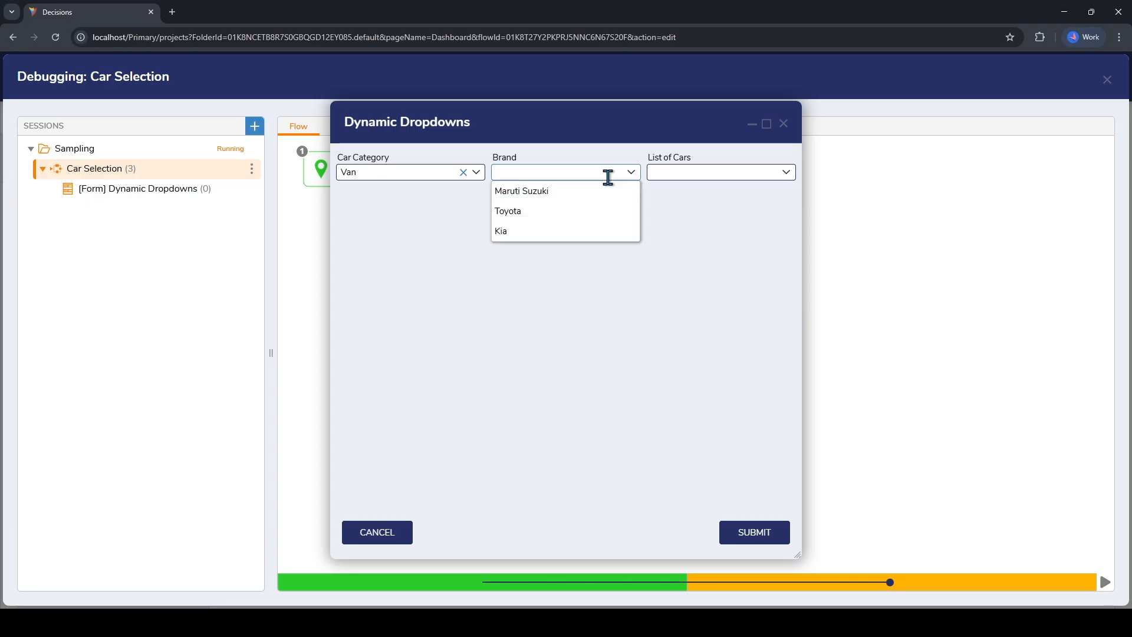
{"action": "left_click", "coordinate": [607, 337]}
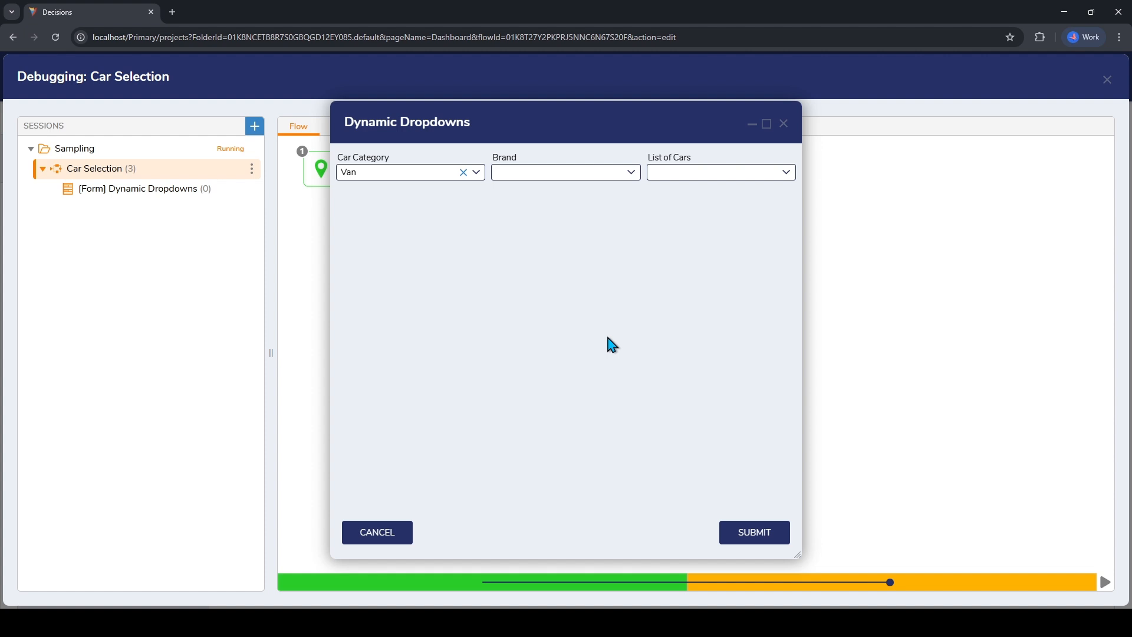
Select Maruti Suzuki as the Van's brand and check the choices in List of Cars.
{"action": "left_click", "coordinate": [629, 172]}
{"action": "left_click", "coordinate": [582, 198]}
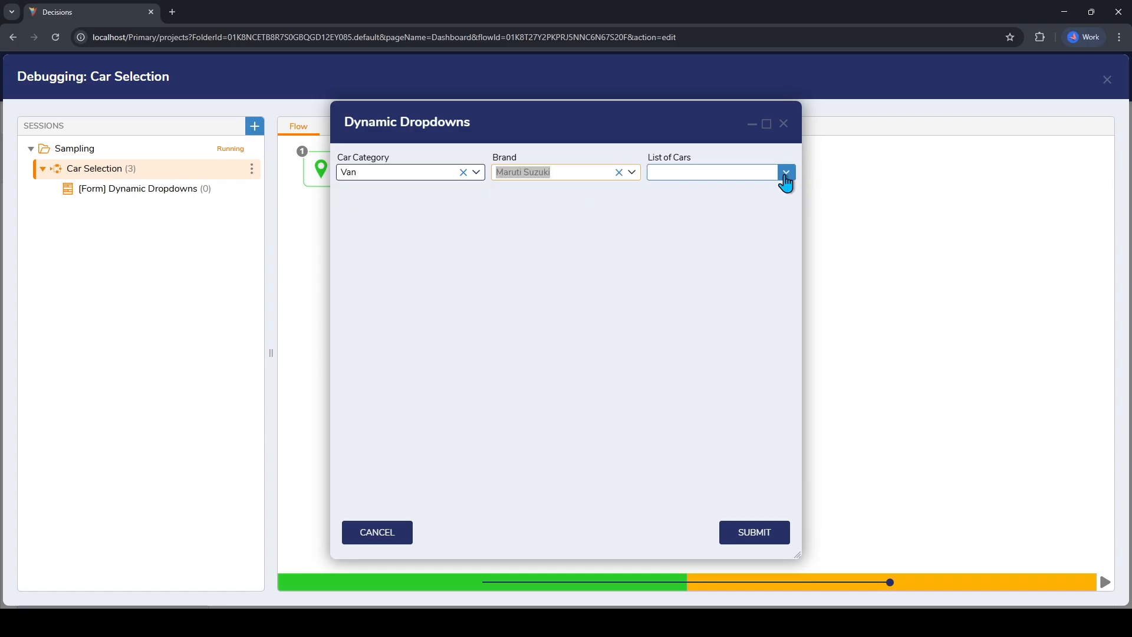
{"action": "left_click", "coordinate": [785, 173]}
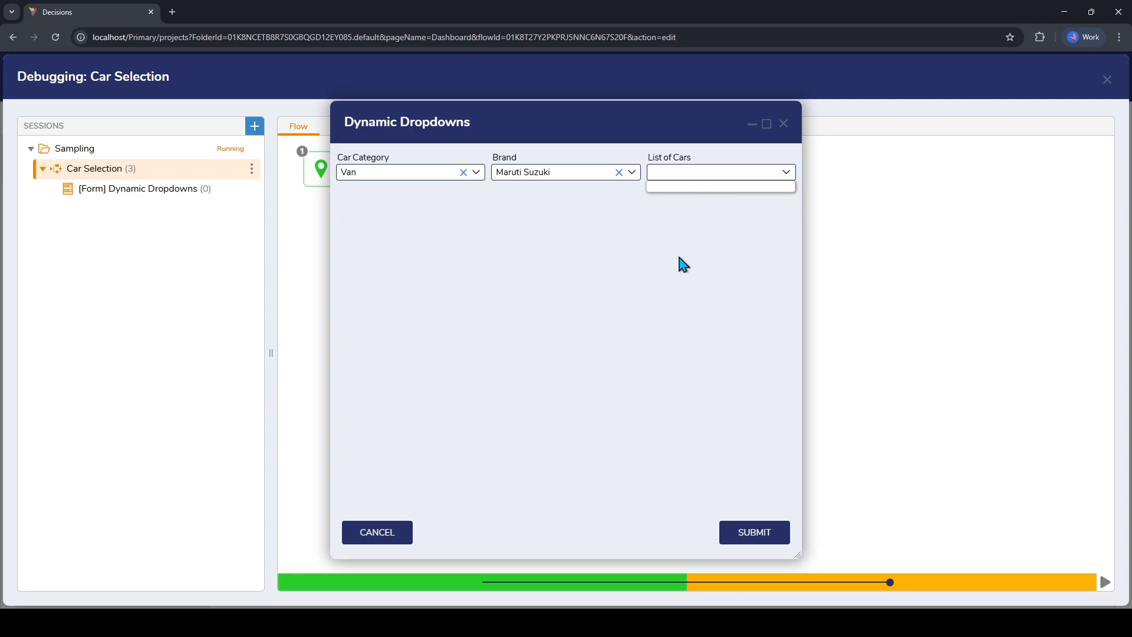
End the debugging session, and save and close the Car Selection flow.
{"action": "left_click", "coordinate": [784, 125]}
{"action": "left_click", "coordinate": [1107, 80]}
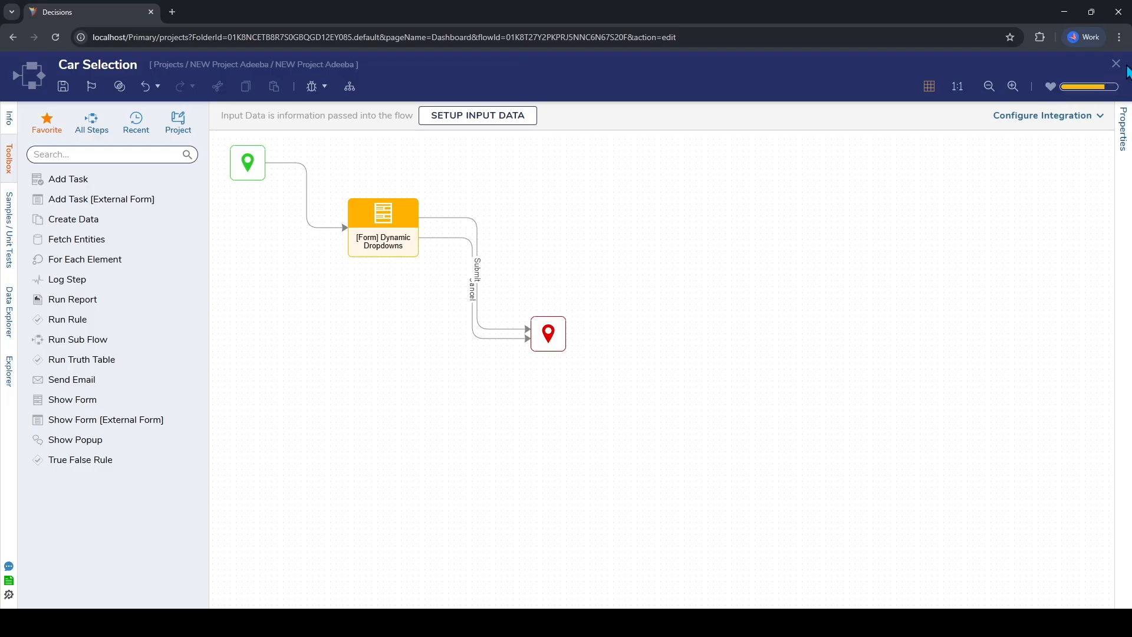
{"action": "left_click", "coordinate": [1116, 64]}
{"action": "left_click", "coordinate": [711, 395]}
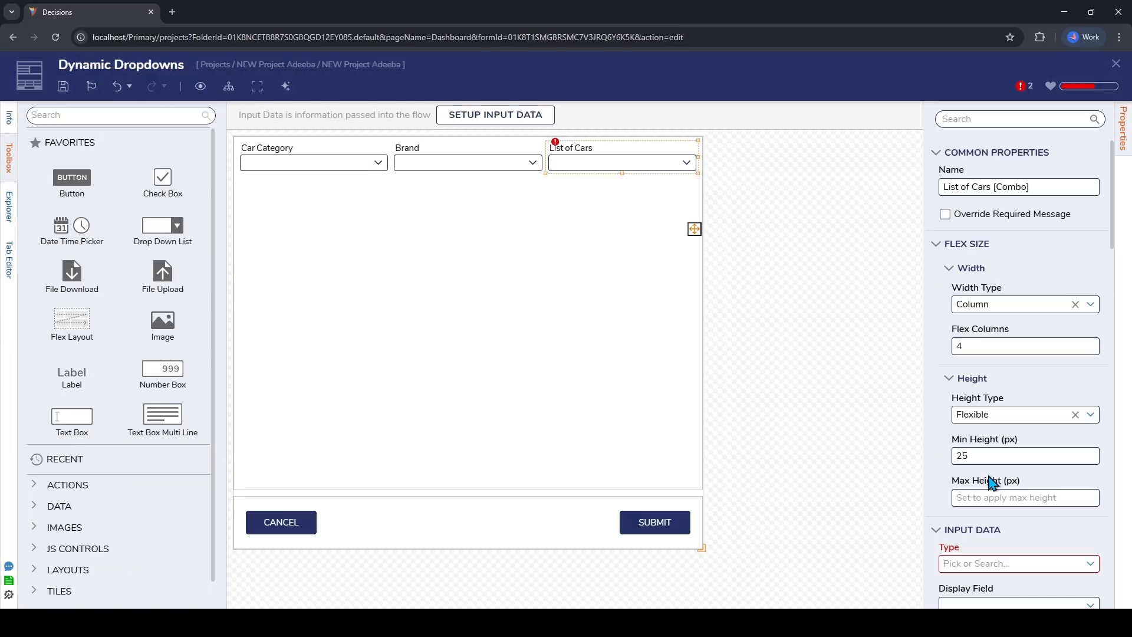
Set the List of Cars dropdown's data type to String [Text] and its List Input Source to Flow.
{"action": "scroll", "coordinate": [993, 480], "scroll_direction": "down", "scroll_amount": 2}
{"action": "left_click", "coordinate": [967, 446]}
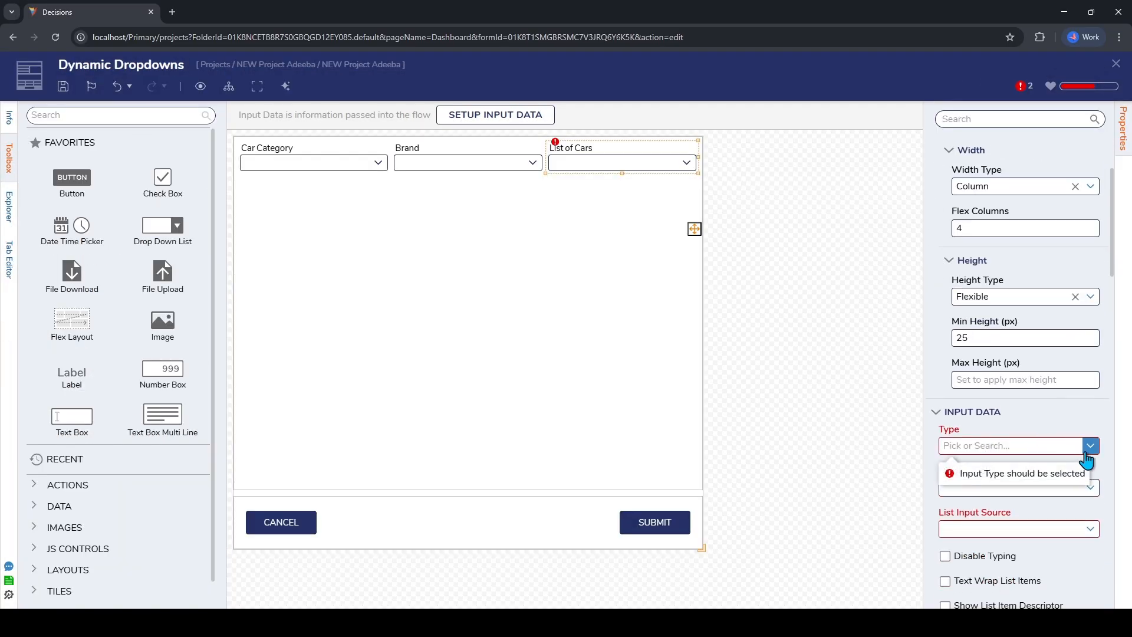
{"action": "left_click", "coordinate": [961, 302]}
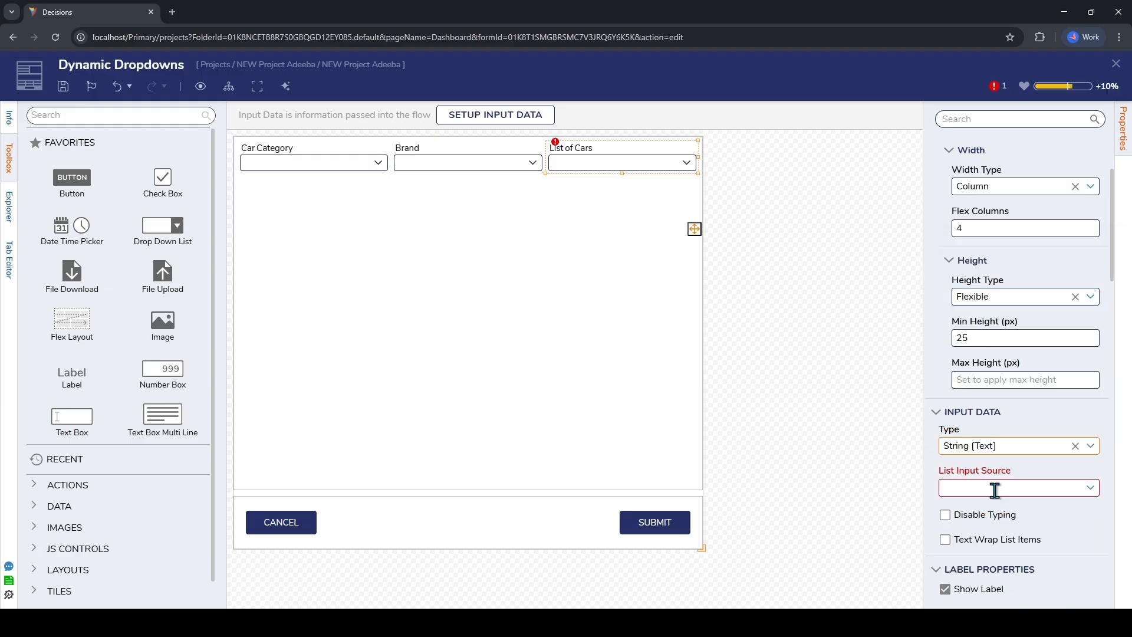
{"action": "scroll", "coordinate": [961, 488], "scroll_direction": "down", "scroll_amount": 2}
{"action": "left_click", "coordinate": [1090, 370]}
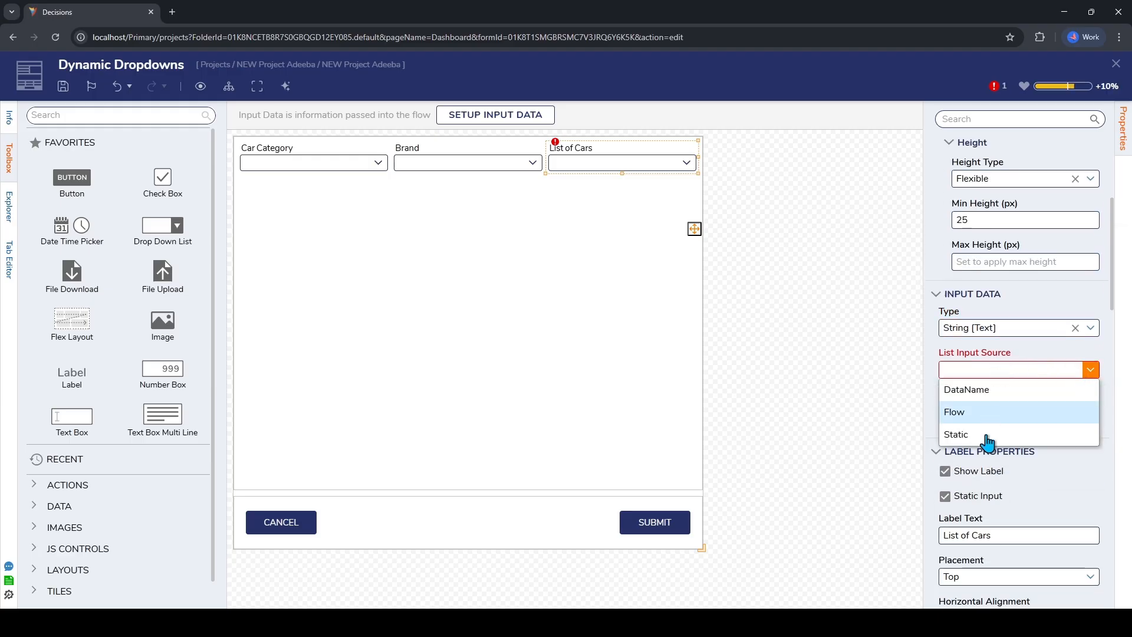
{"action": "left_click", "coordinate": [966, 415]}
Create a new flow named Dynamic List of Car for the List of Cars dropdown, and reposition its end step.
{"action": "left_click", "coordinate": [1063, 441]}
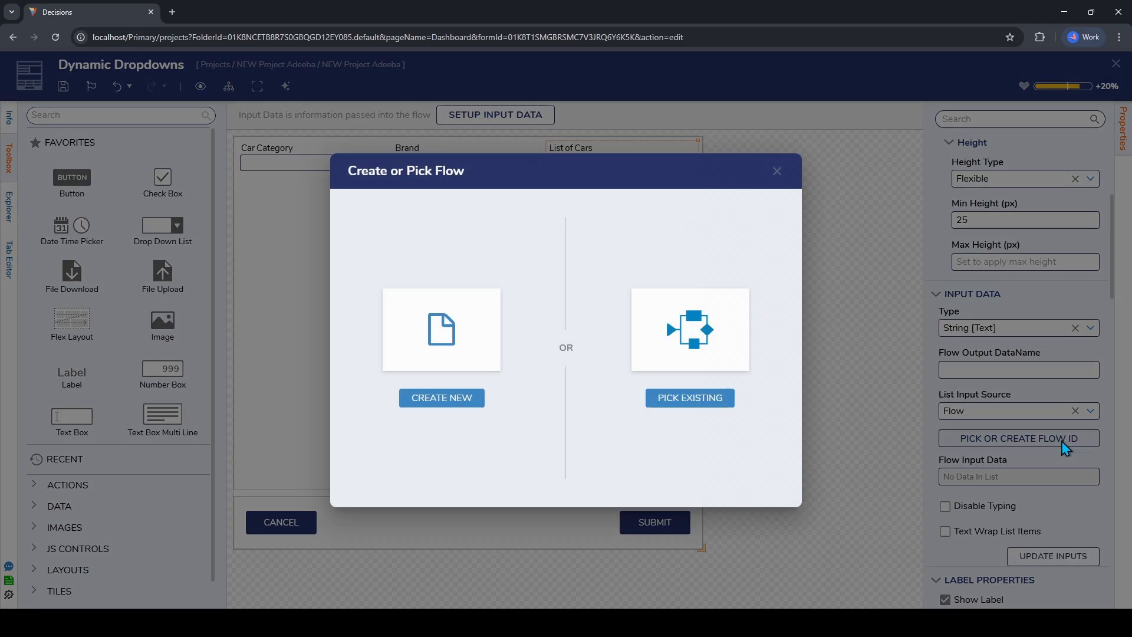
{"action": "left_click", "coordinate": [424, 398]}
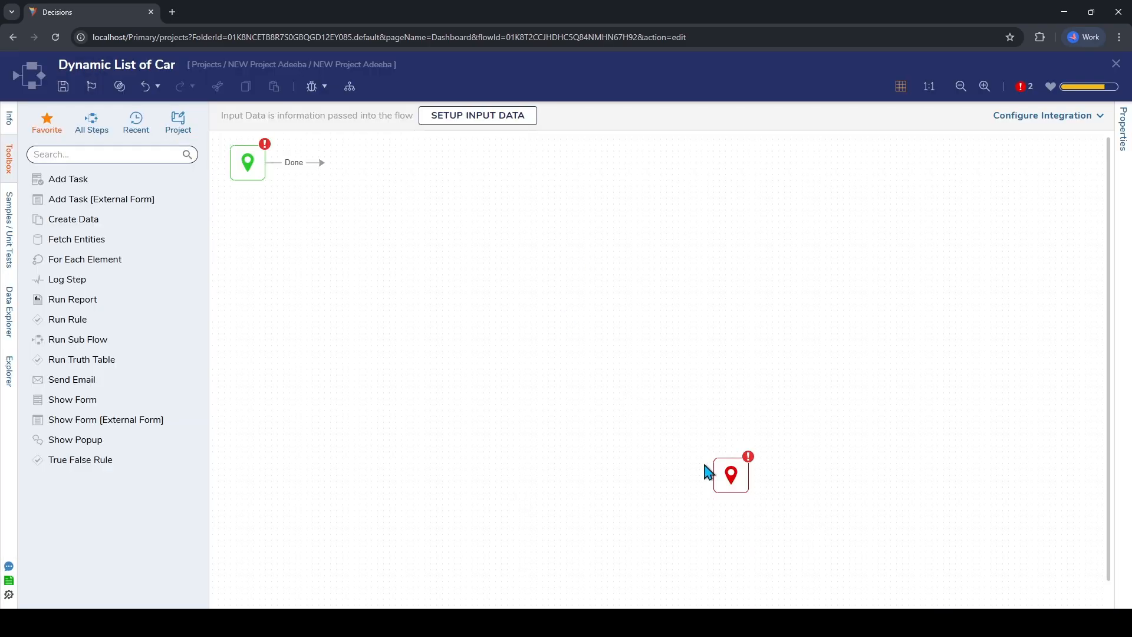
{"action": "left_click", "coordinate": [715, 455]}
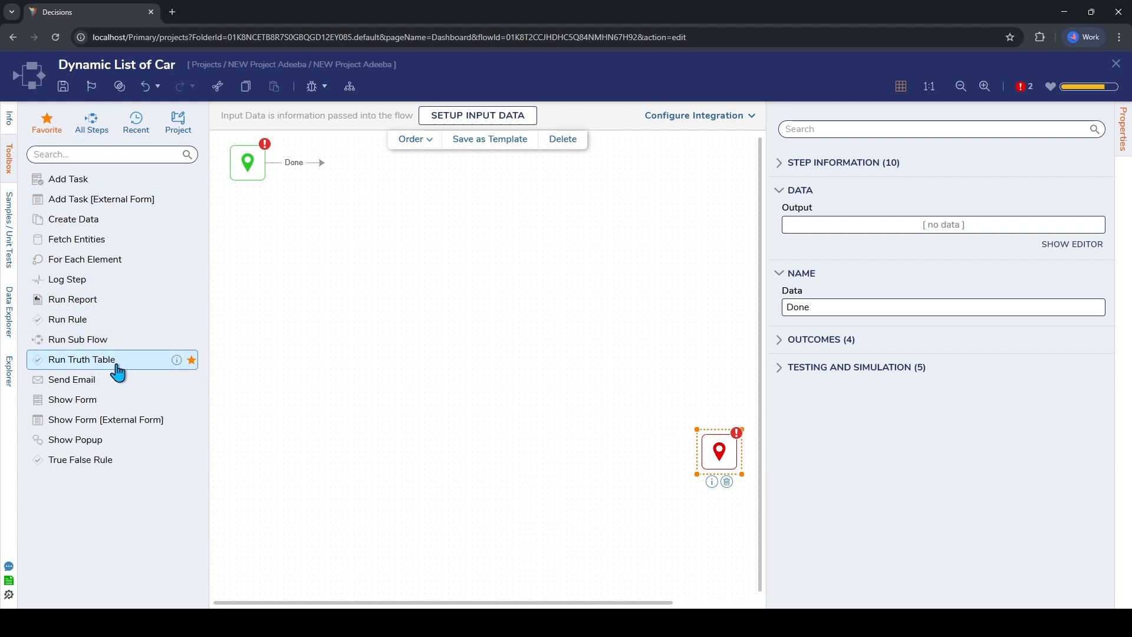
Add a Run Truth Table step using Truth Table 2 after the start step, and review that table's rows.
{"action": "left_click_drag", "start_coordinate": [111, 371], "coordinate": [323, 204]}
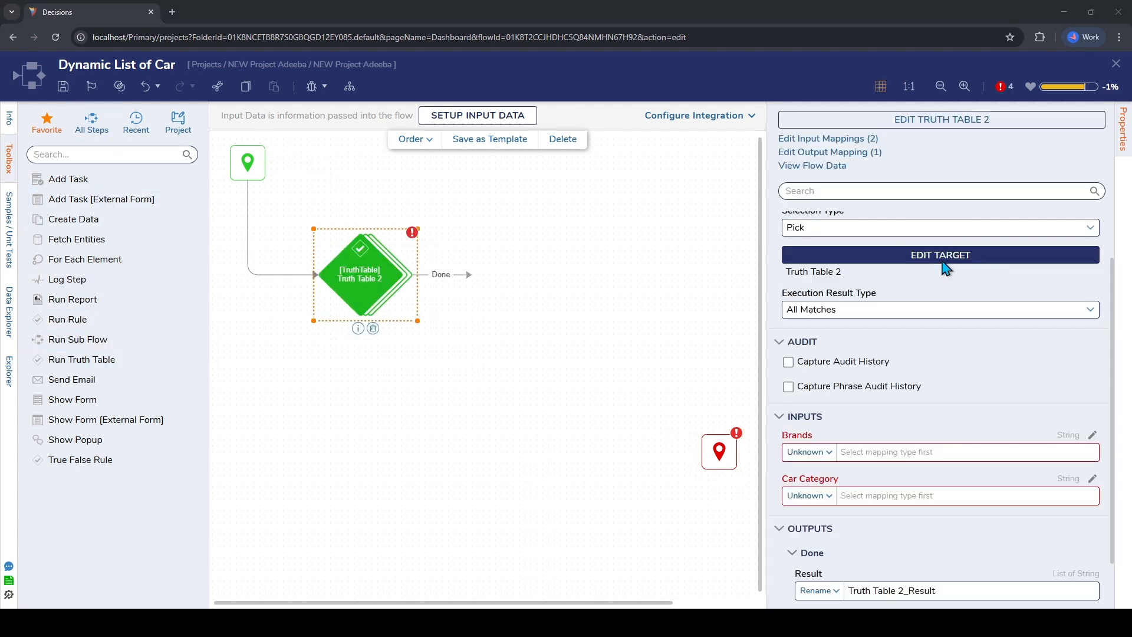
{"action": "left_click", "coordinate": [942, 258]}
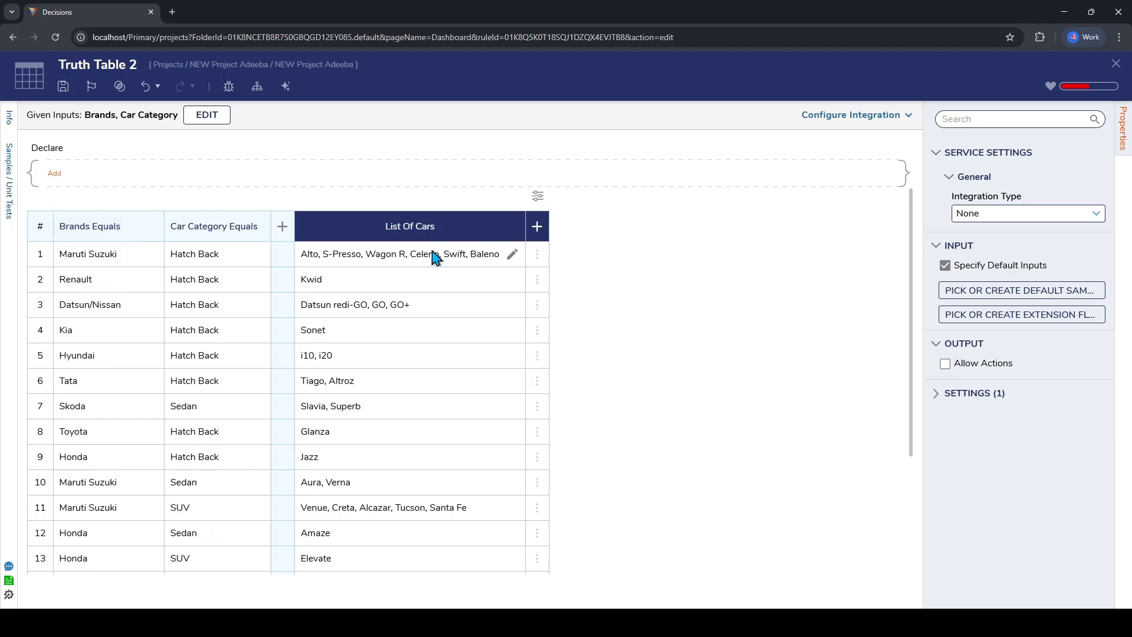
{"action": "scroll", "coordinate": [434, 354], "scroll_direction": "down", "scroll_amount": 3}
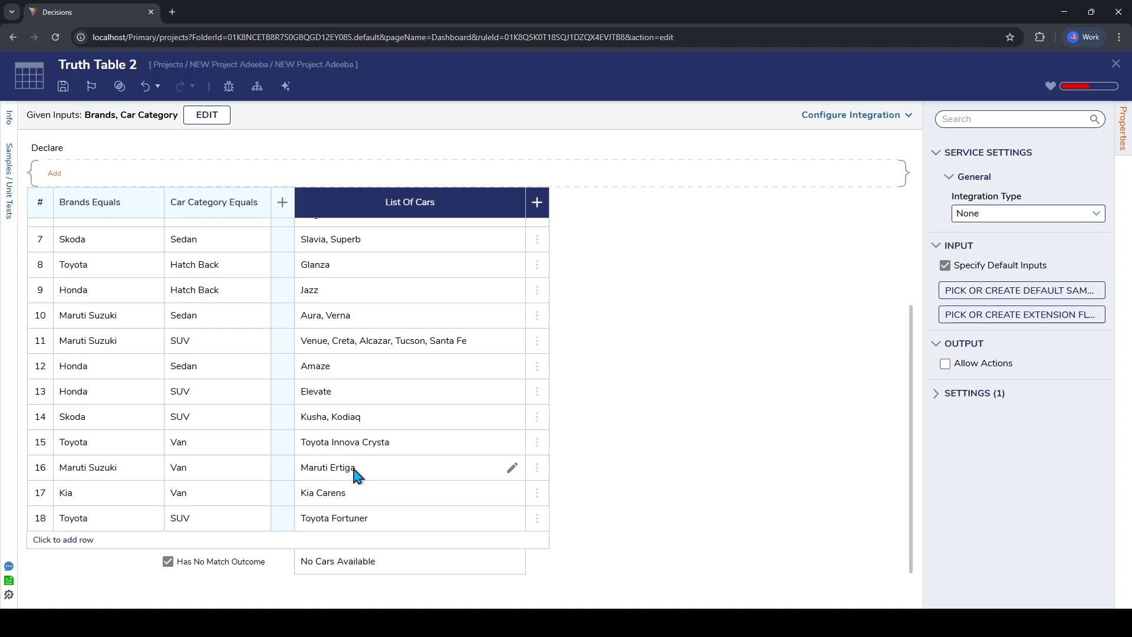
{"action": "left_click", "coordinate": [1117, 63]}
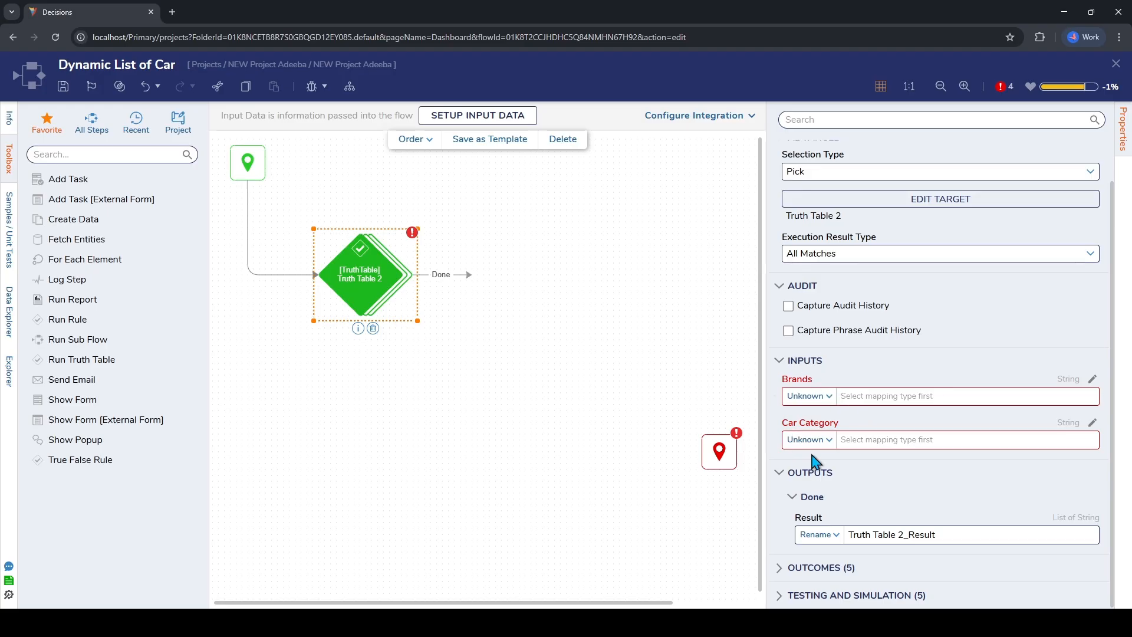
Define Brand and Car Category as String [Text] input data for the Dynamic List of Car flow, then save and close the input definitions.
{"action": "left_click", "coordinate": [442, 116]}
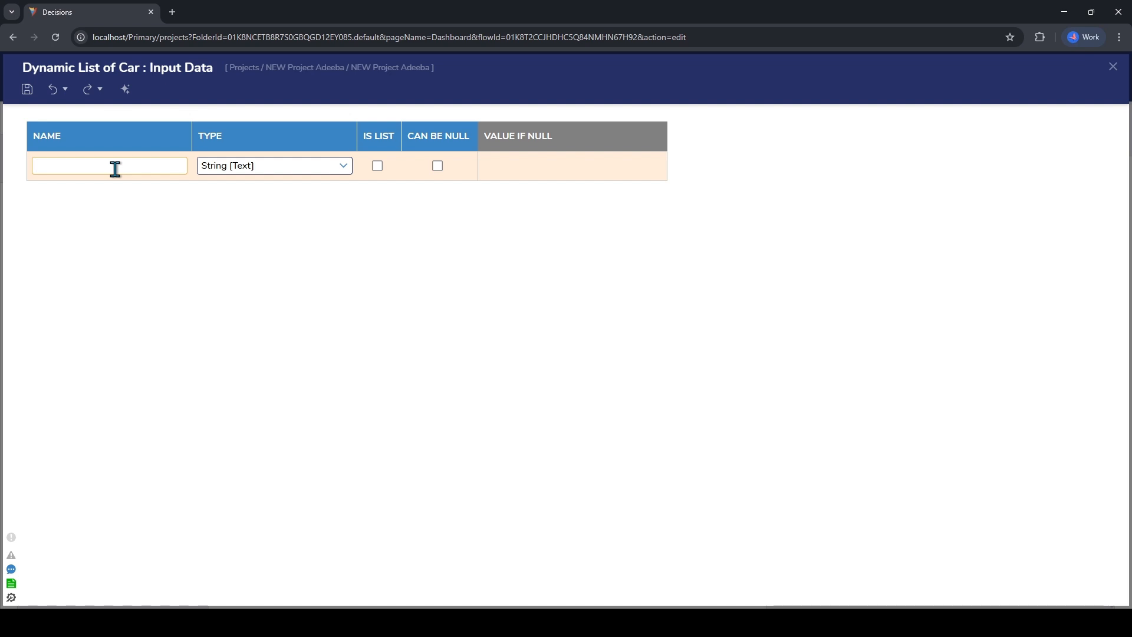
{"action": "left_click", "coordinate": [151, 197]}
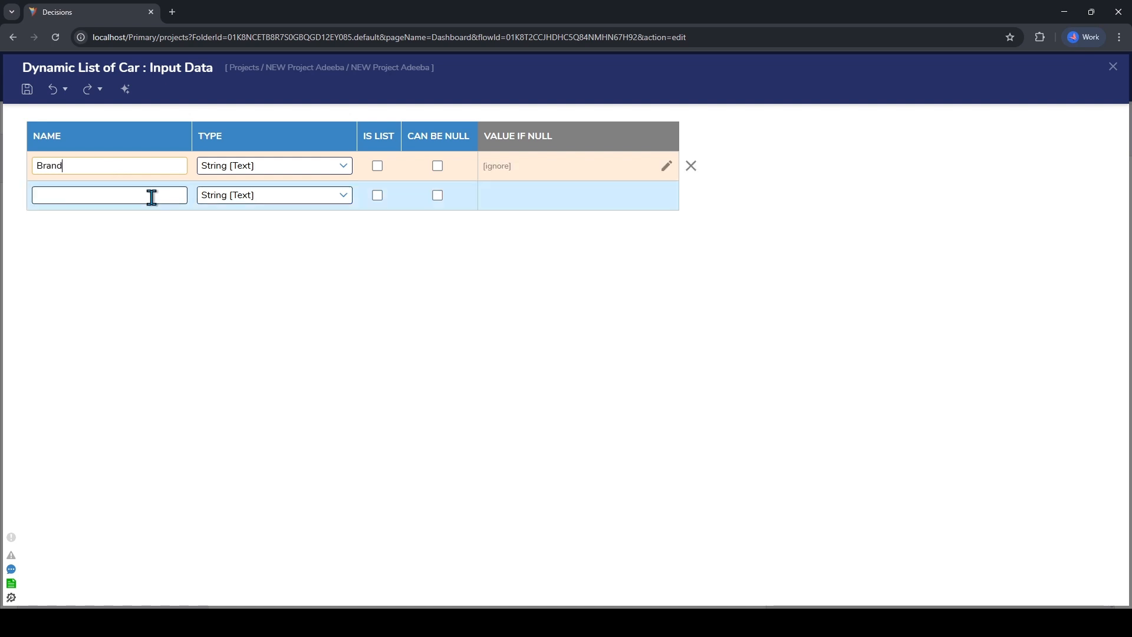
{"action": "type", "text": "Car CAr"}
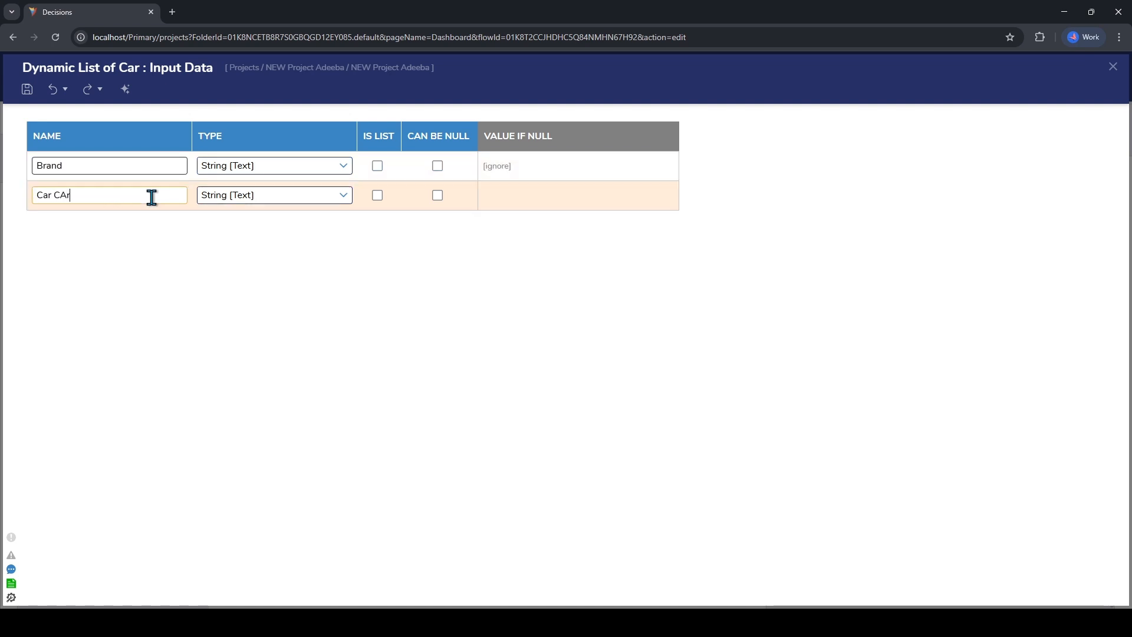
{"action": "key", "text": "BackSpace"}
{"action": "key", "text": "BackSpace"}
{"action": "type", "text": "ategory"}
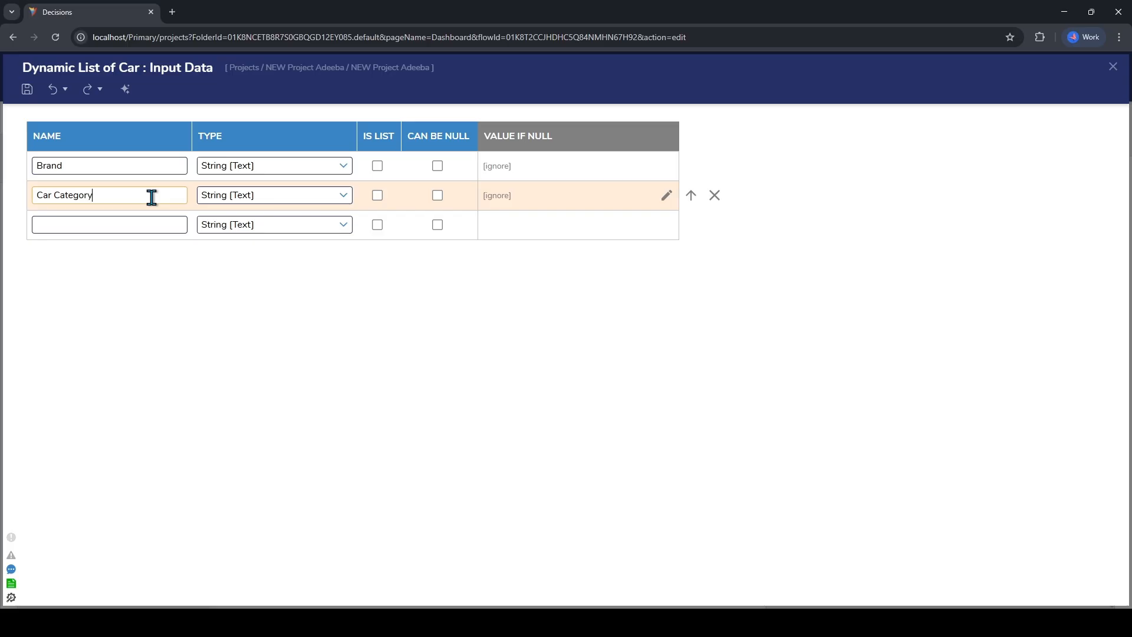
{"action": "left_click", "coordinate": [27, 89]}
{"action": "left_click", "coordinate": [713, 358]}
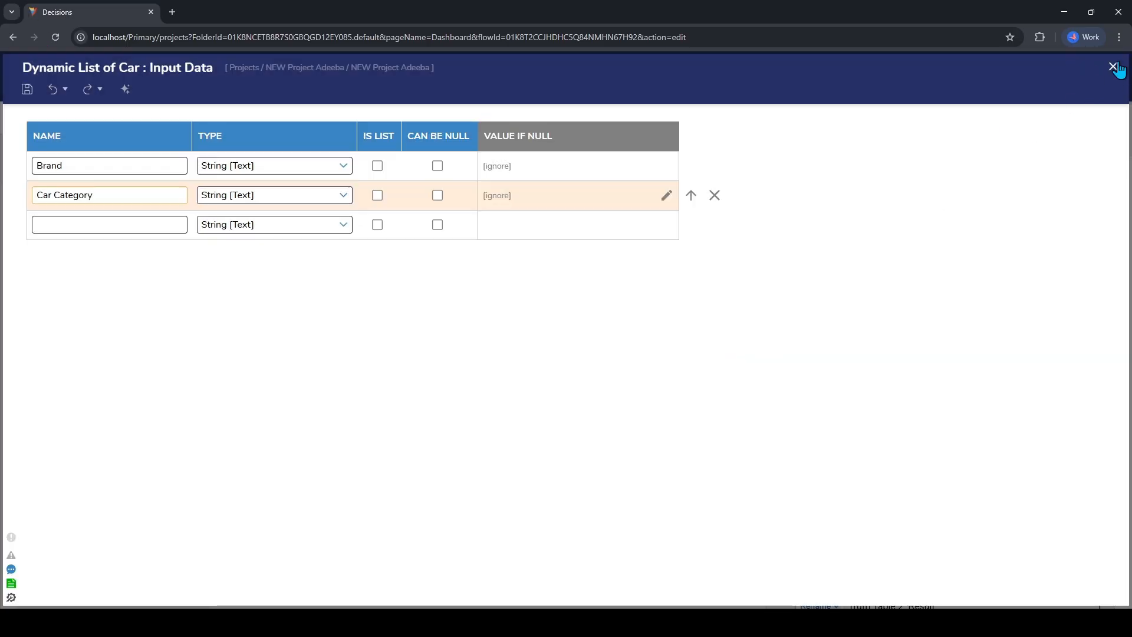
{"action": "left_click", "coordinate": [1114, 67]}
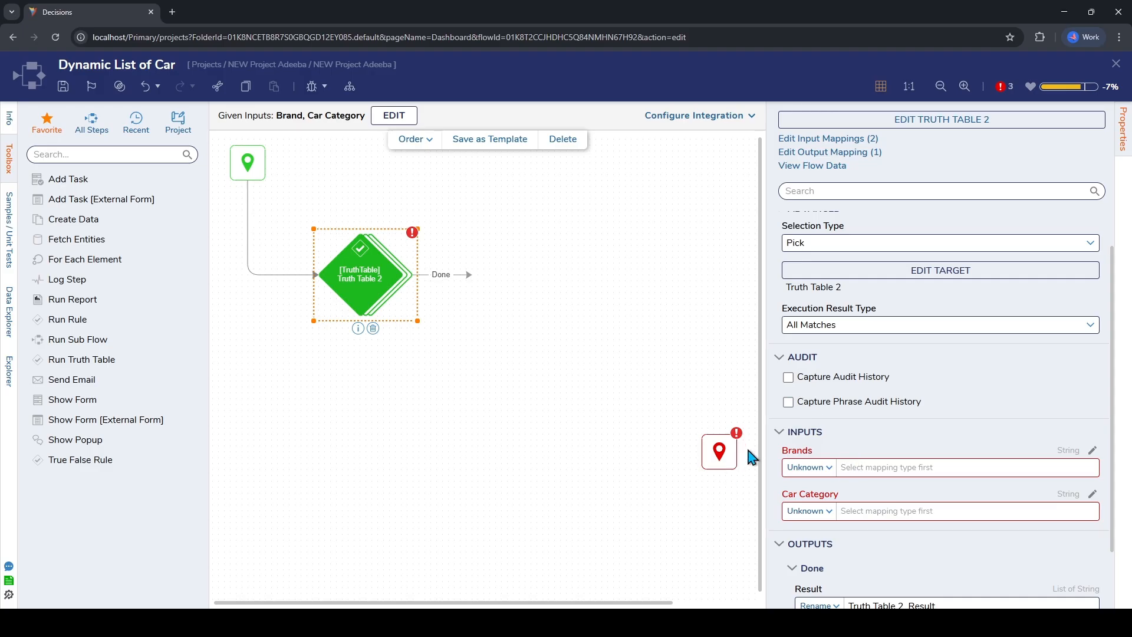
Connect the Truth Table 2 step to the end step and map its Brands and Car Category inputs to the Brand and Car Category flow data.
{"action": "left_click_drag", "start_coordinate": [720, 452], "coordinate": [579, 309]}
{"action": "left_click_drag", "start_coordinate": [471, 274], "coordinate": [548, 323]}
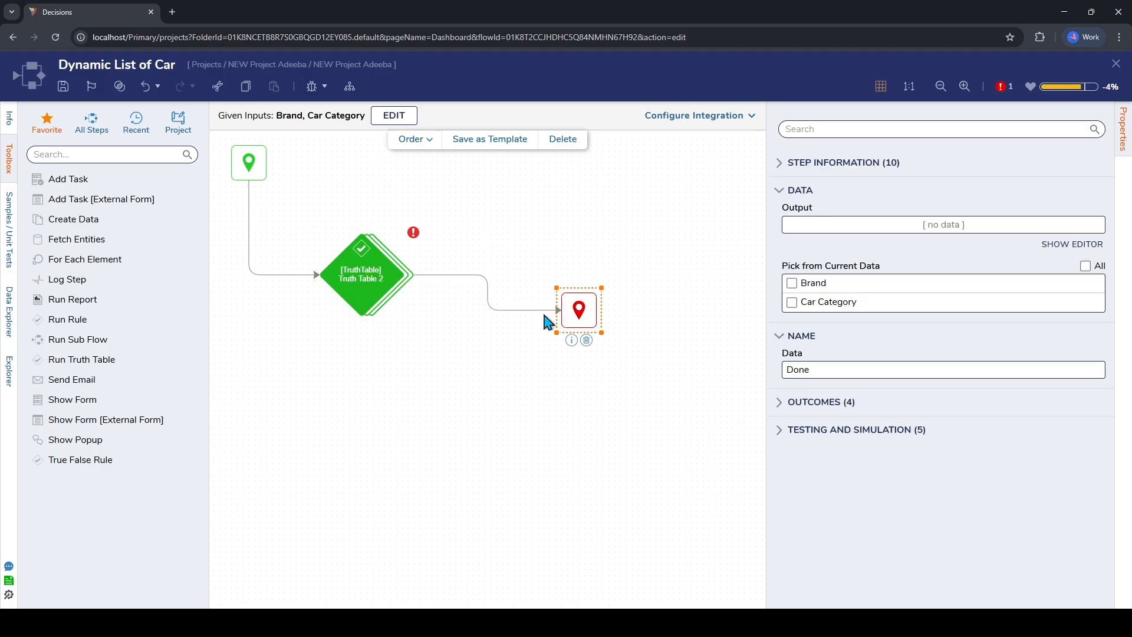
{"action": "left_click", "coordinate": [370, 294]}
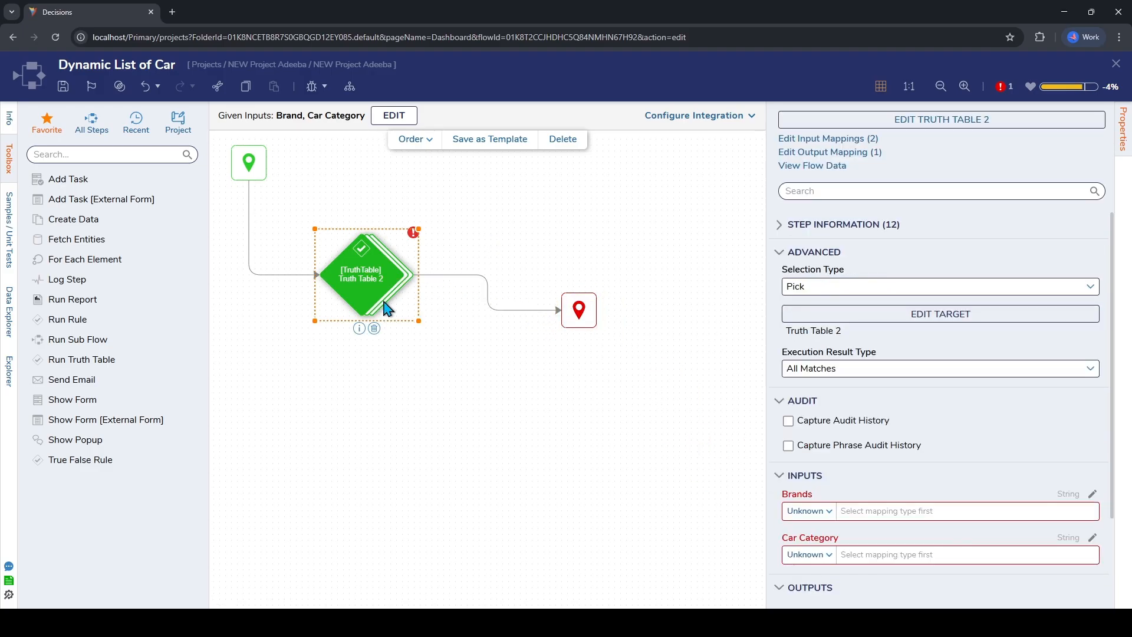
{"action": "left_click", "coordinate": [811, 512]}
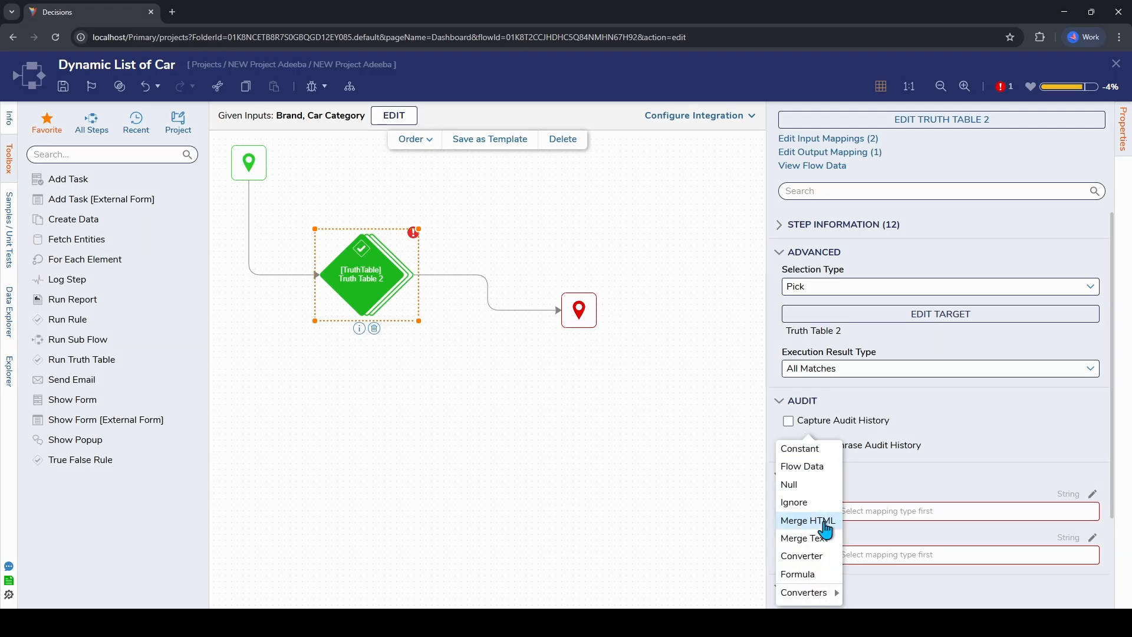
{"action": "left_click", "coordinate": [808, 470]}
{"action": "left_click", "coordinate": [354, 227]}
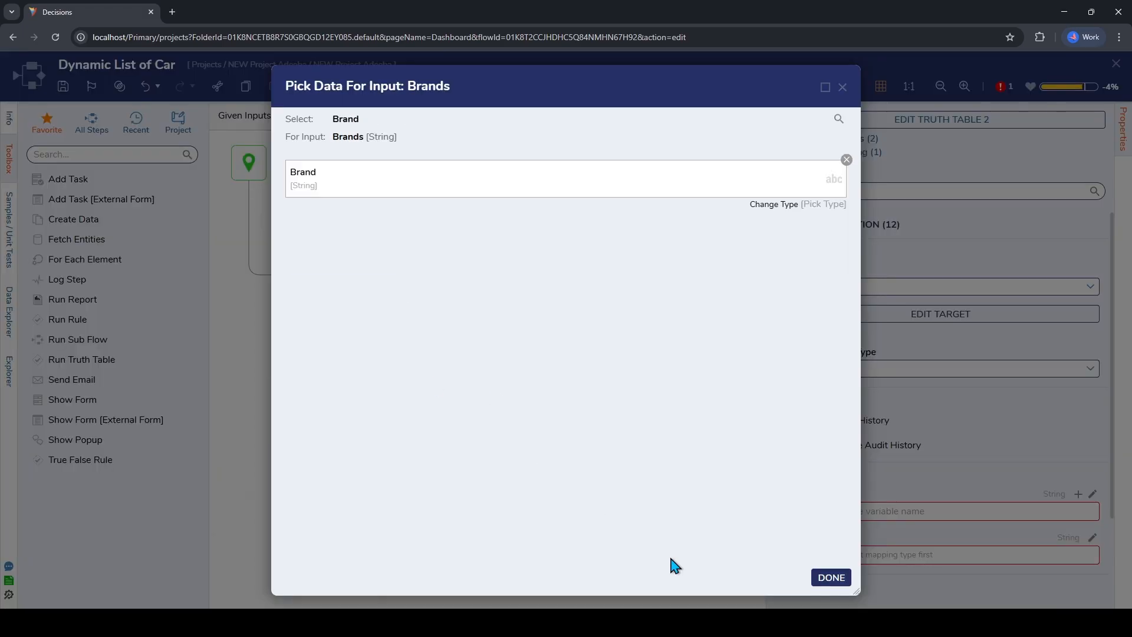
{"action": "left_click", "coordinate": [832, 577]}
{"action": "left_click", "coordinate": [811, 554]}
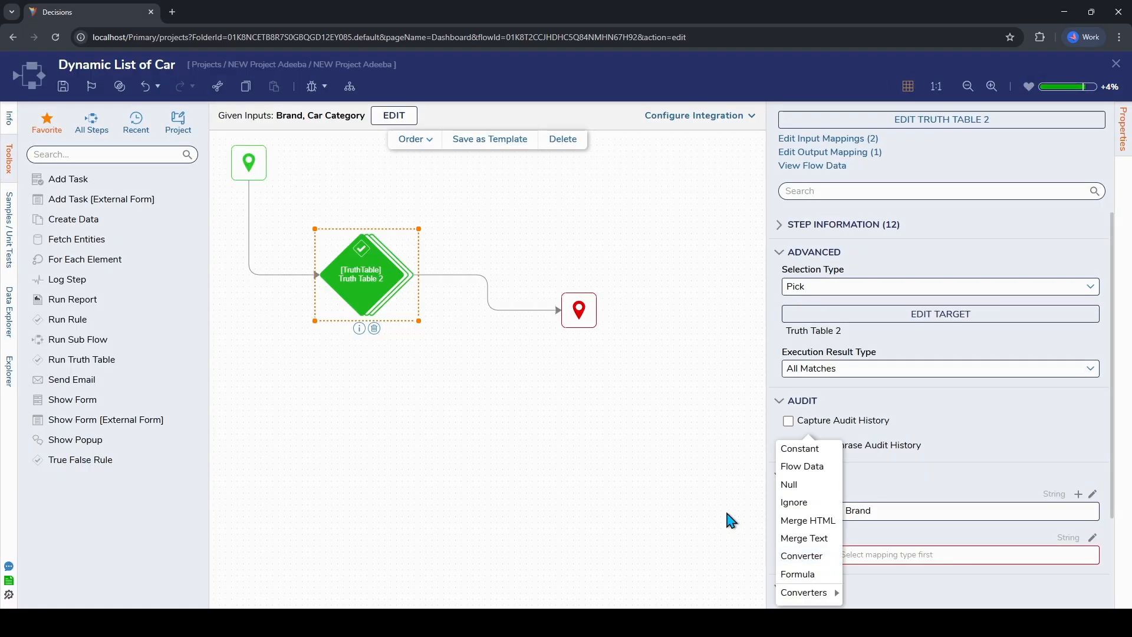
{"action": "left_click", "coordinate": [839, 472]}
{"action": "left_click", "coordinate": [372, 257]}
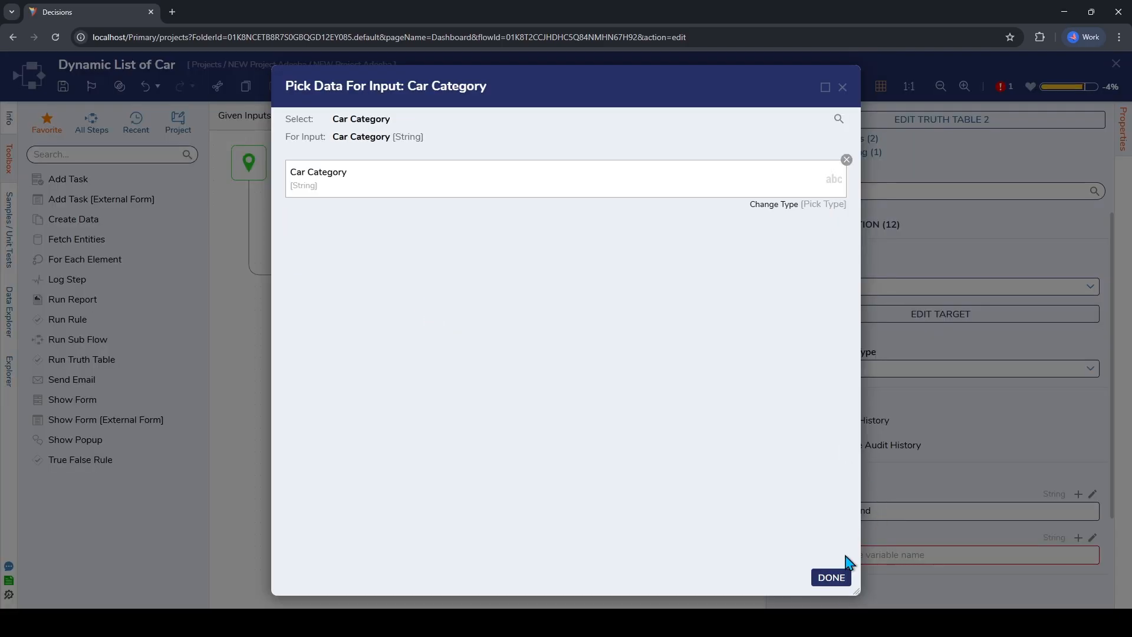
{"action": "left_click", "coordinate": [832, 577]}
Set the end step to output Truth Table 2_Result, and save and close the Dynamic List of Car flow.
{"action": "left_click", "coordinate": [1116, 63]}
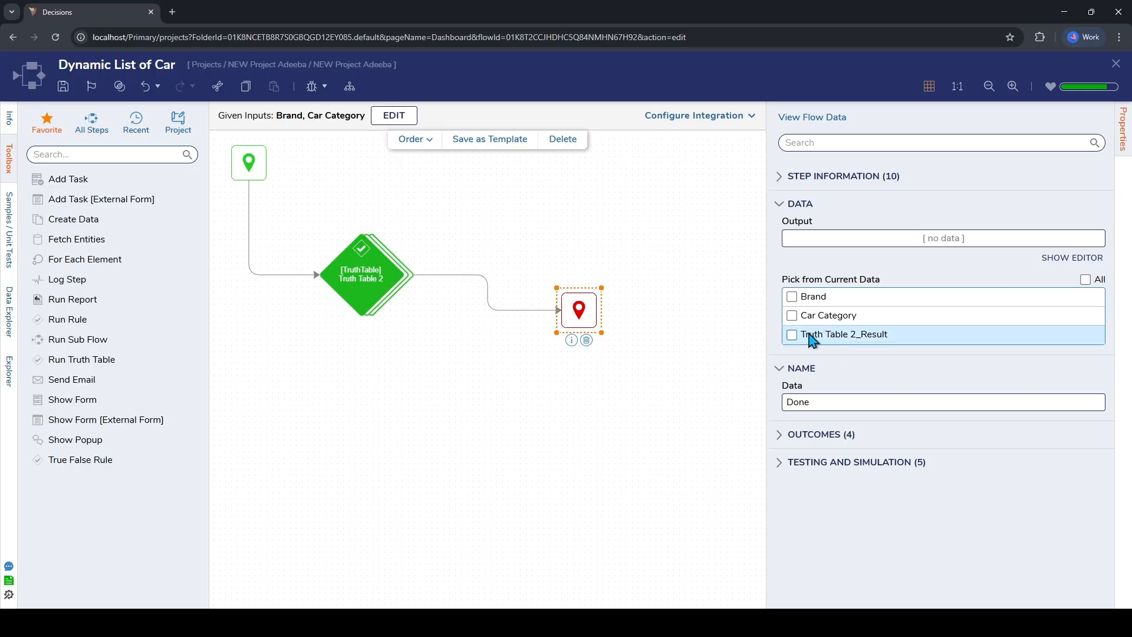
{"action": "left_click", "coordinate": [809, 335]}
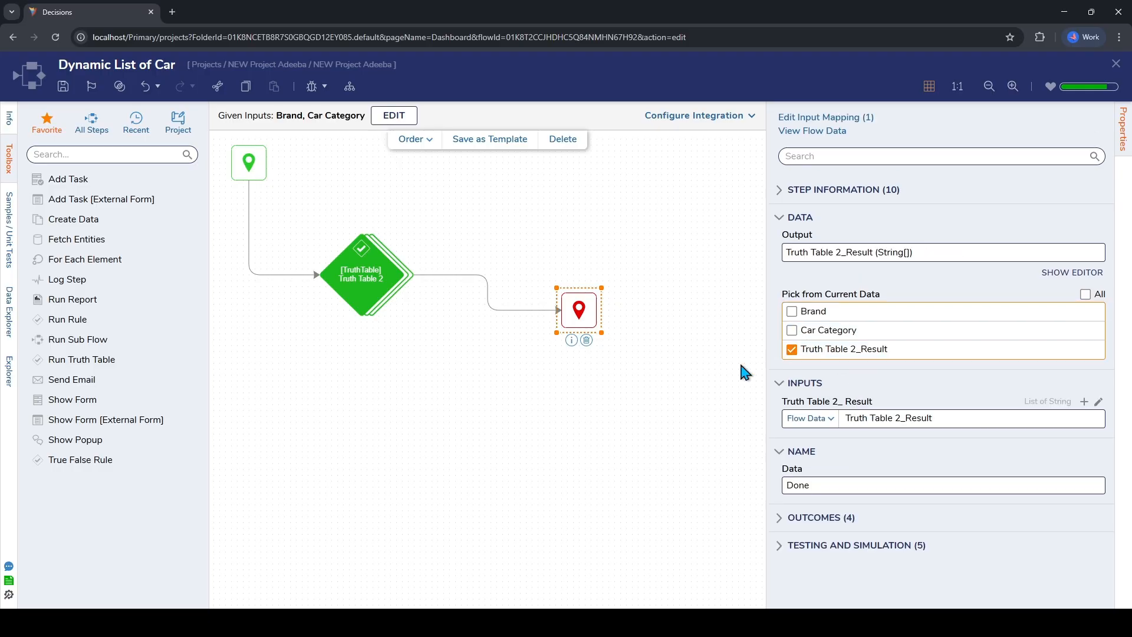
{"action": "left_click", "coordinate": [1119, 64]}
{"action": "left_click", "coordinate": [714, 394]}
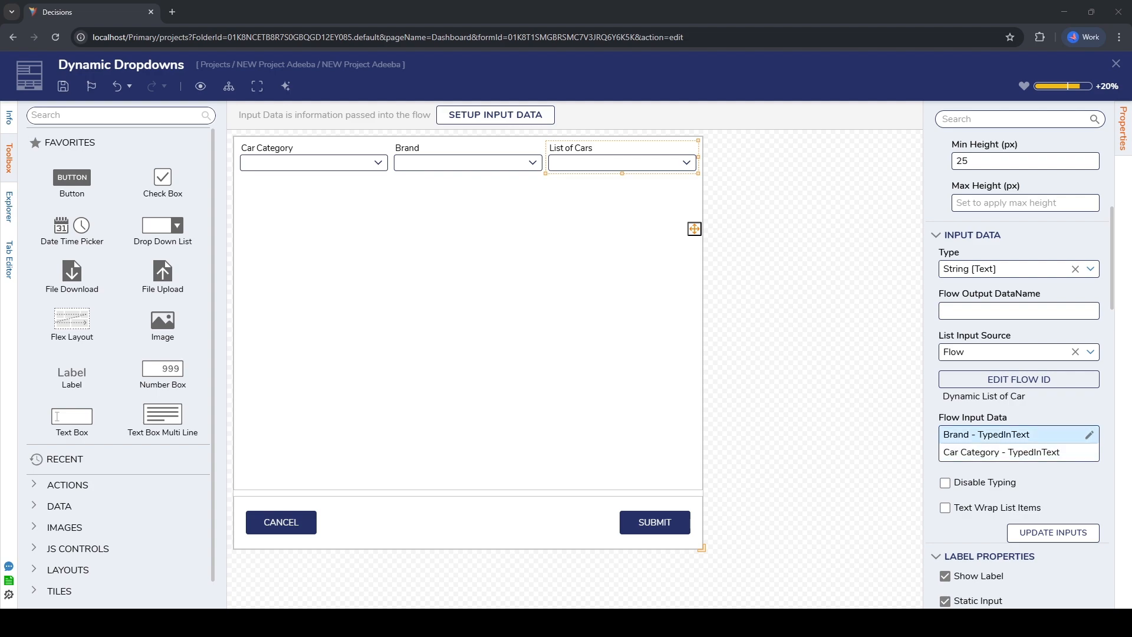
Source the List of Cars dropdown's Brand flow input from a form control, with Brand as the form data.
{"action": "left_click", "coordinate": [1089, 435]}
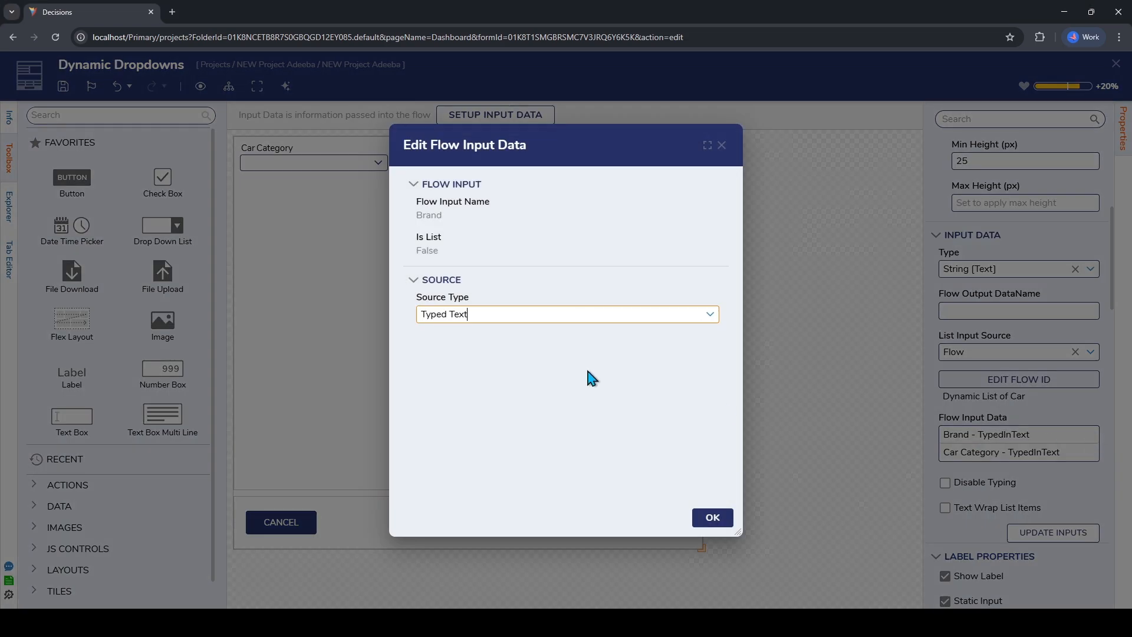
{"action": "left_click", "coordinate": [710, 314]}
{"action": "left_click", "coordinate": [564, 334]}
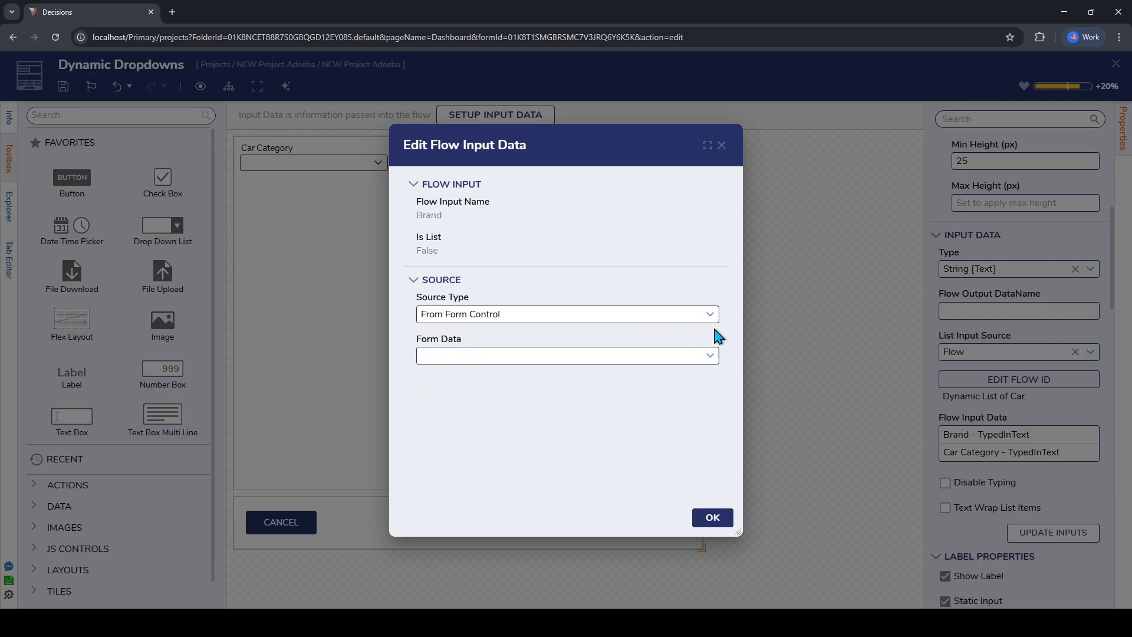
{"action": "left_click", "coordinate": [710, 355]}
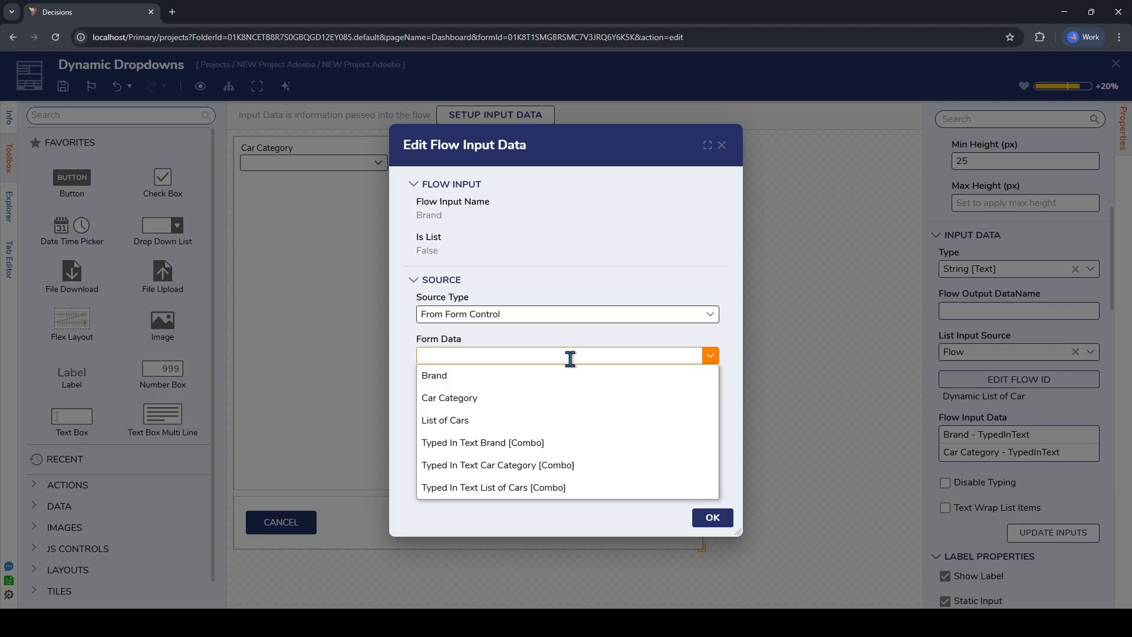
{"action": "left_click", "coordinate": [506, 377]}
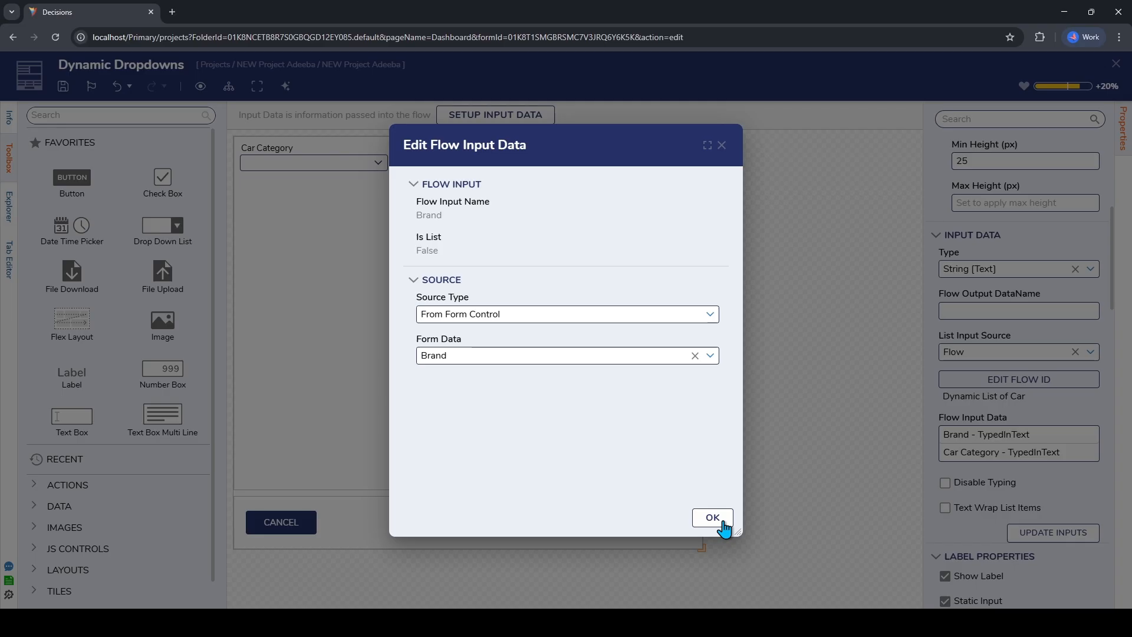
{"action": "left_click", "coordinate": [715, 519]}
Source the List of Cars dropdown's Car Category flow input from a form control, with Car Category as the form data.
{"action": "left_click", "coordinate": [1093, 455]}
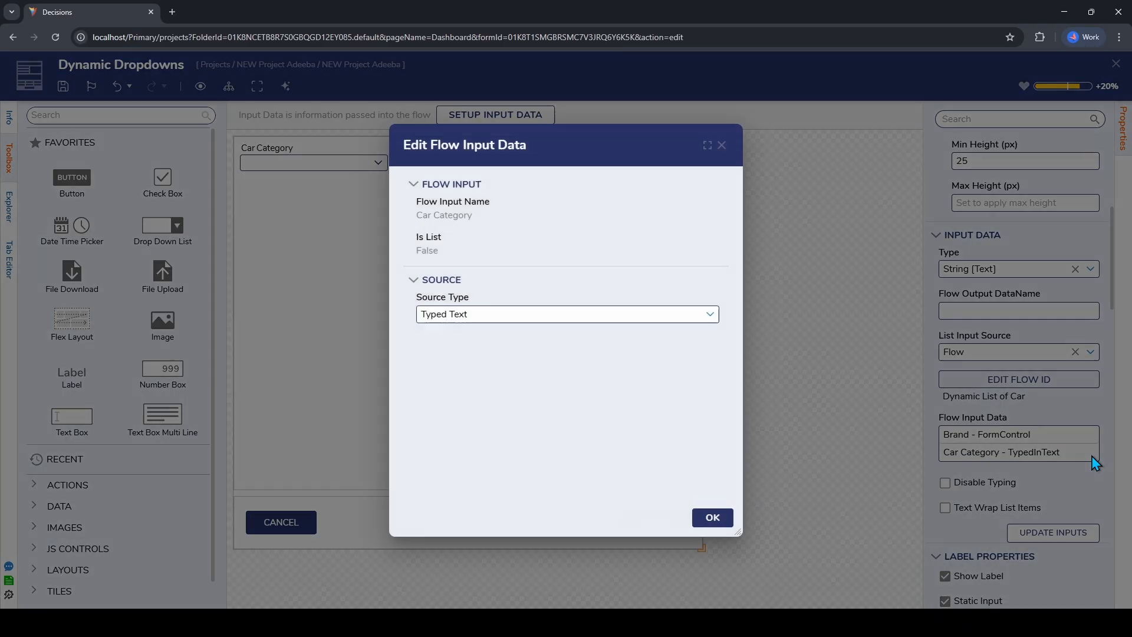
{"action": "left_click", "coordinate": [714, 318]}
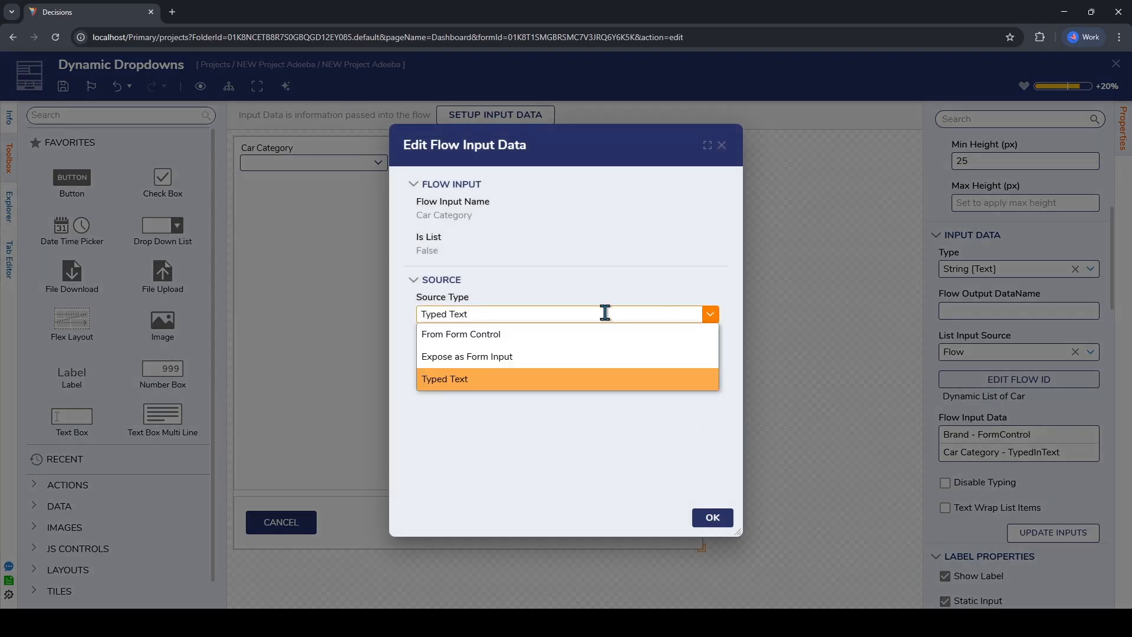
{"action": "left_click", "coordinate": [566, 337]}
{"action": "left_click", "coordinate": [710, 355]}
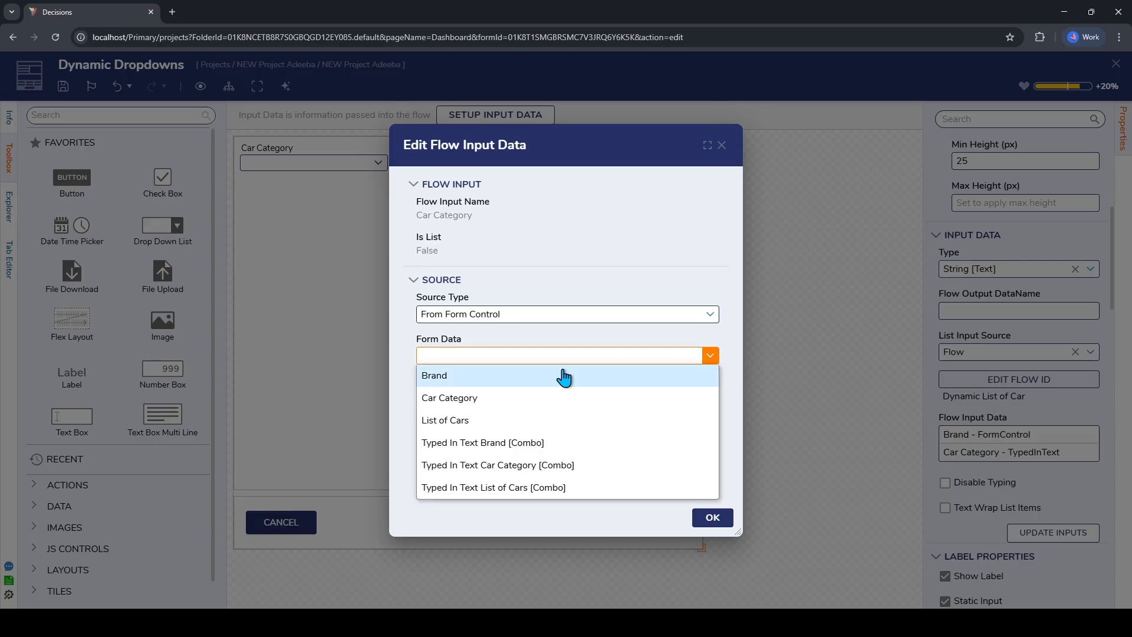
{"action": "left_click", "coordinate": [569, 397]}
{"action": "left_click", "coordinate": [712, 518]}
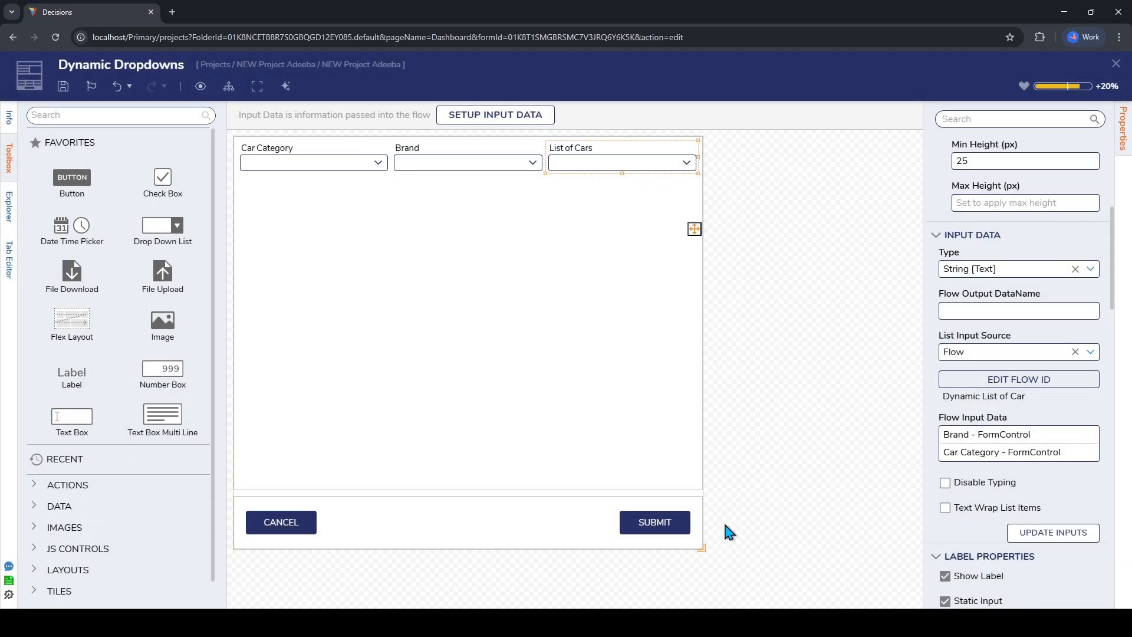
Save and close the Dynamic Dropdowns form without adding notes.
{"action": "left_click", "coordinate": [63, 87]}
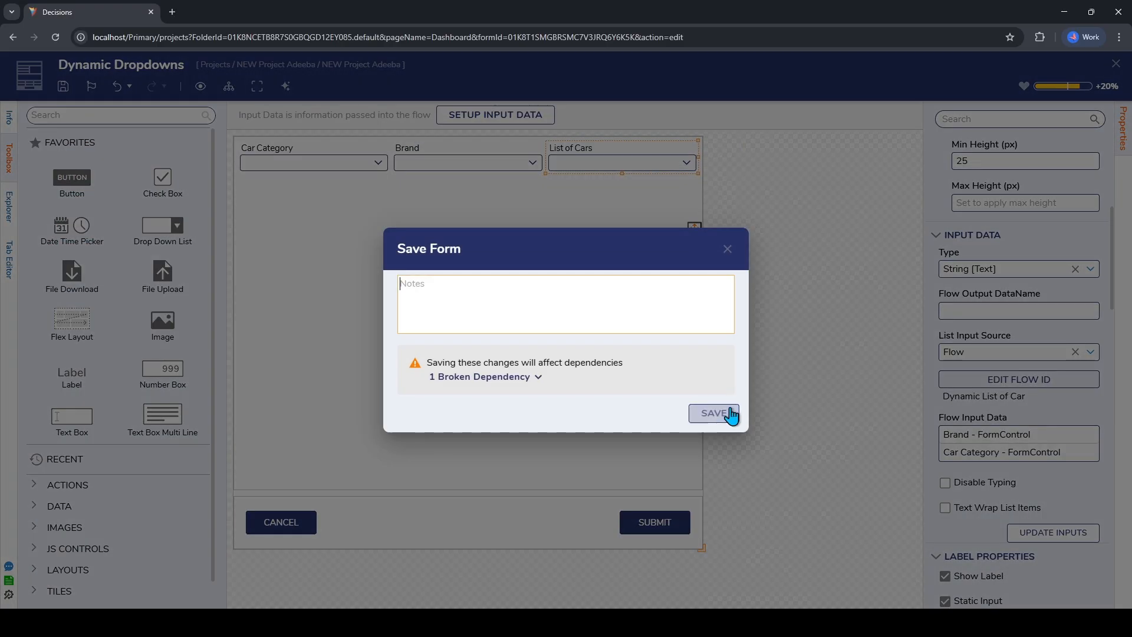
{"action": "left_click", "coordinate": [729, 414]}
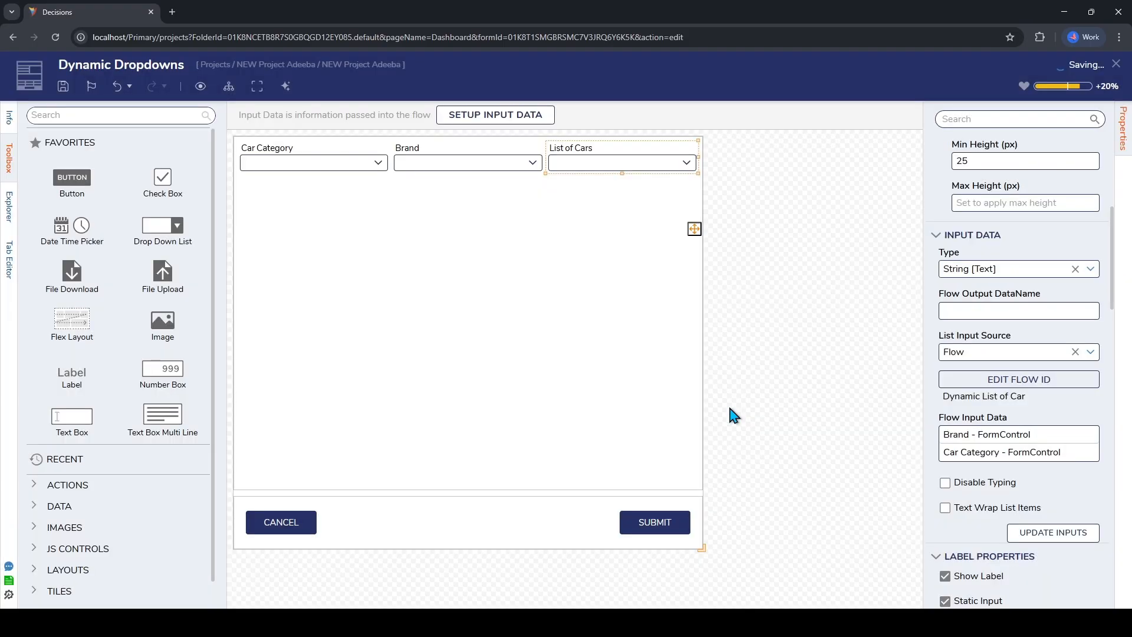
{"action": "left_click", "coordinate": [1115, 65]}
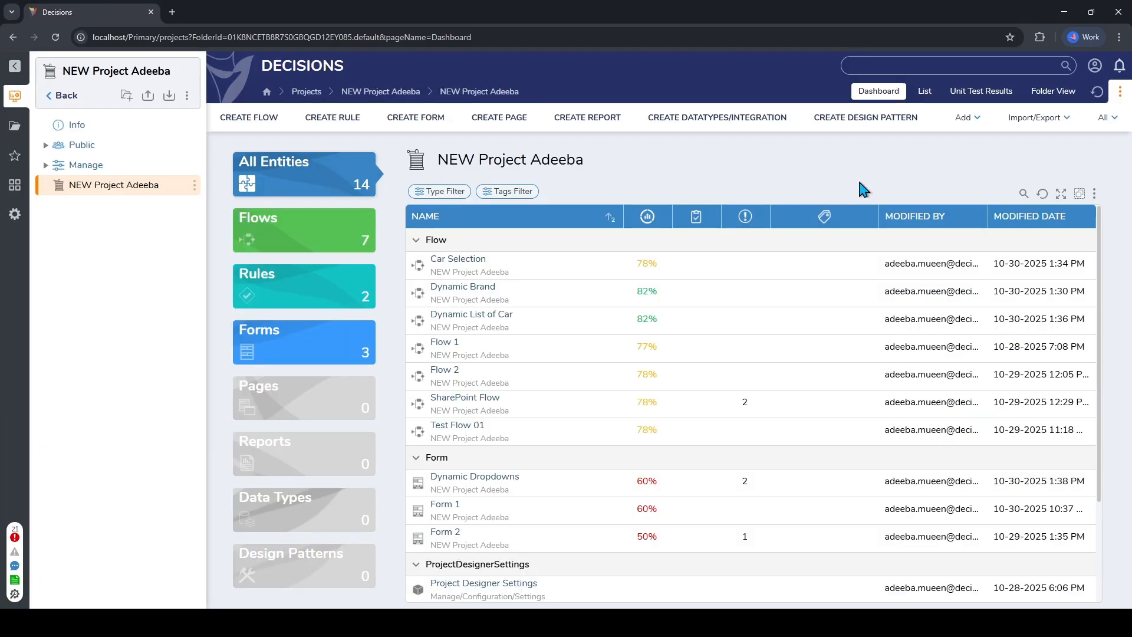
Open the Car Selection flow and start debugging it.
{"action": "left_click", "coordinate": [466, 264]}
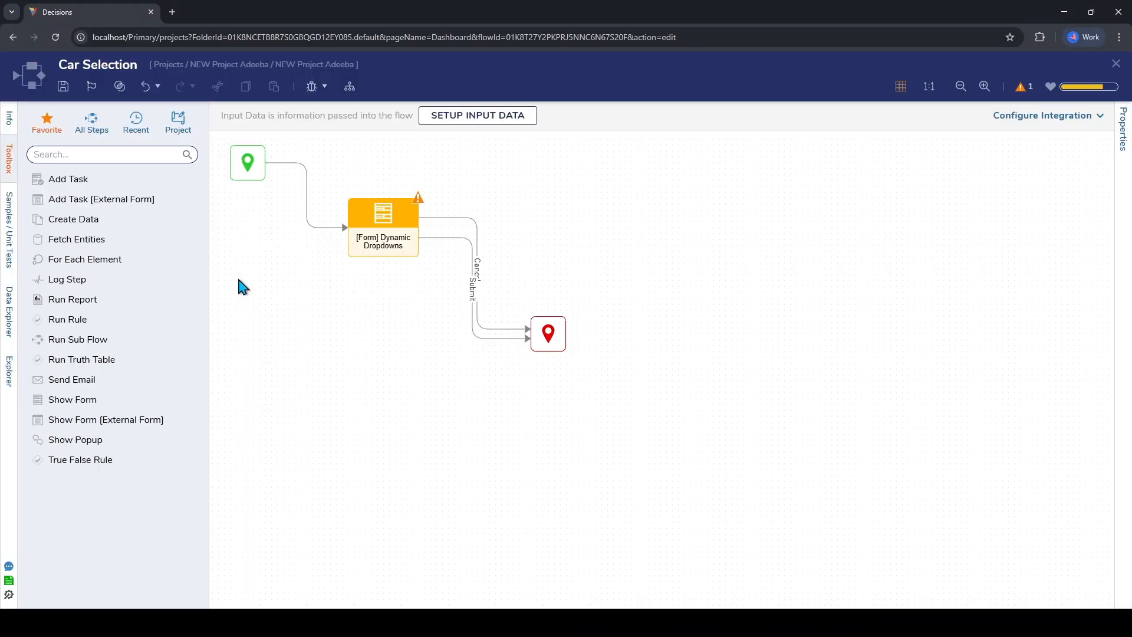
{"action": "left_click", "coordinate": [312, 87]}
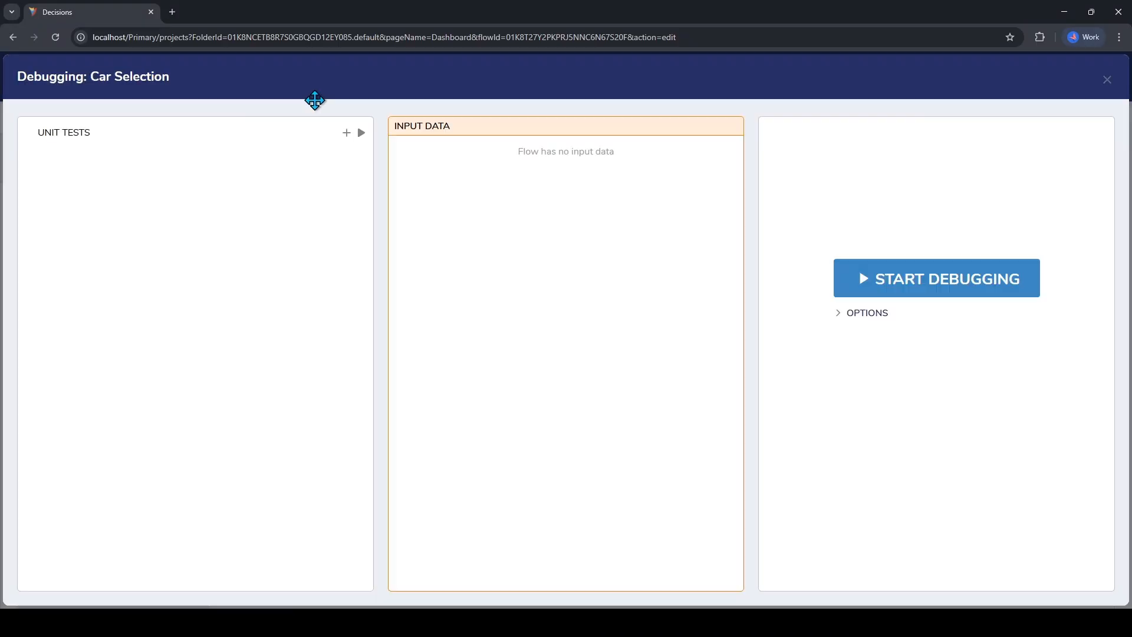
{"action": "left_click", "coordinate": [892, 295]}
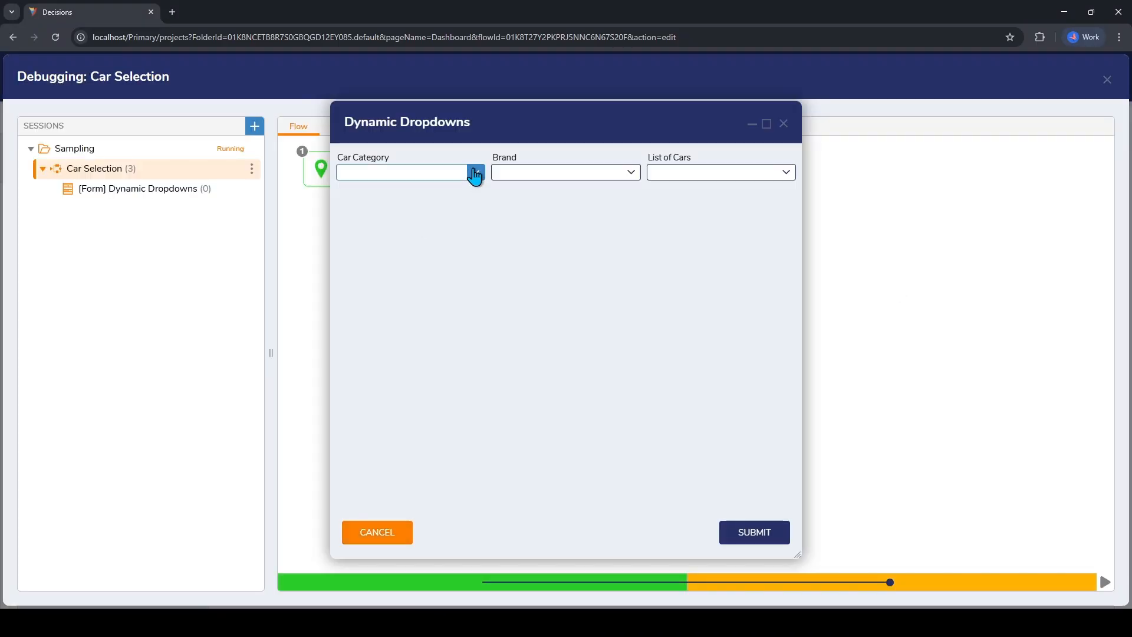
Test the form with the Sedan category and the Toyota brand, and check the options in List of Cars.
{"action": "left_click", "coordinate": [475, 173]}
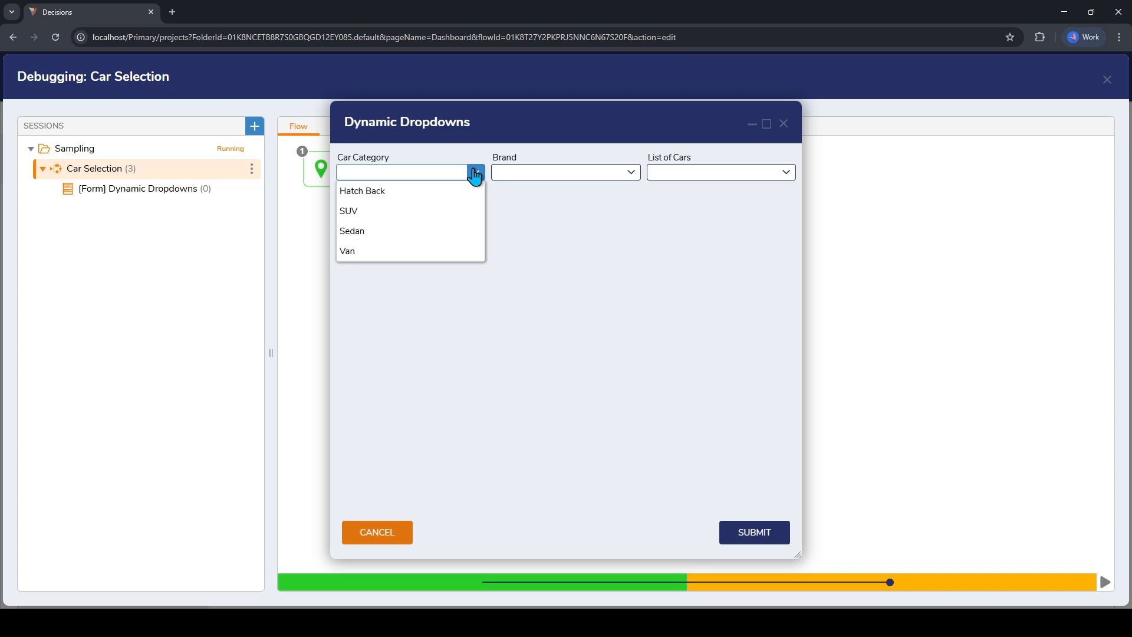
{"action": "left_click", "coordinate": [428, 231]}
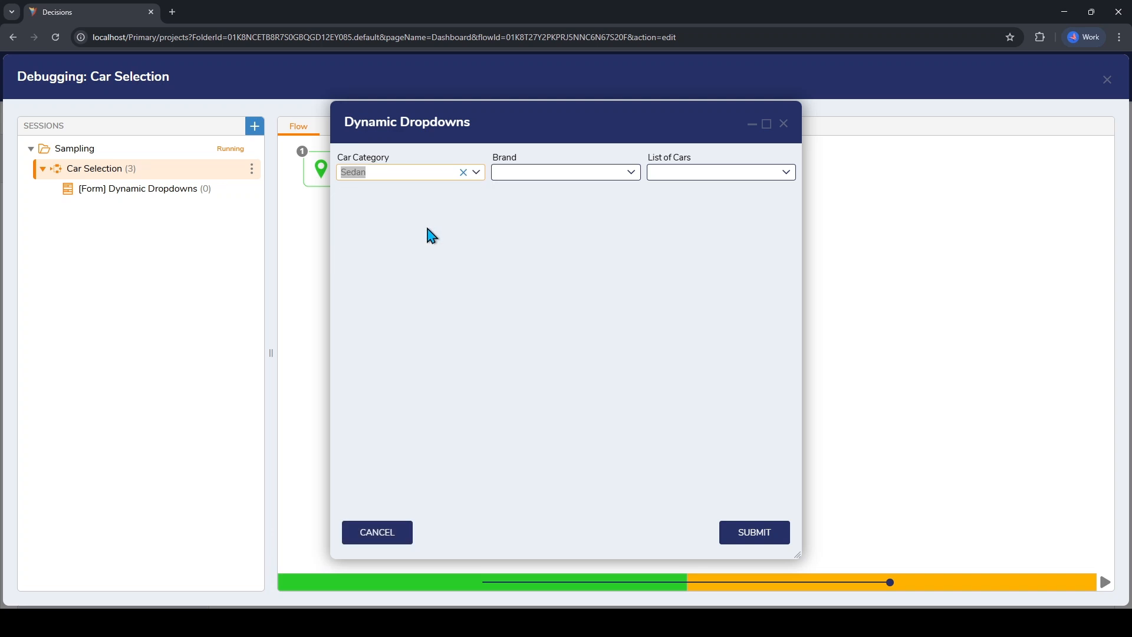
{"action": "left_click", "coordinate": [632, 172]}
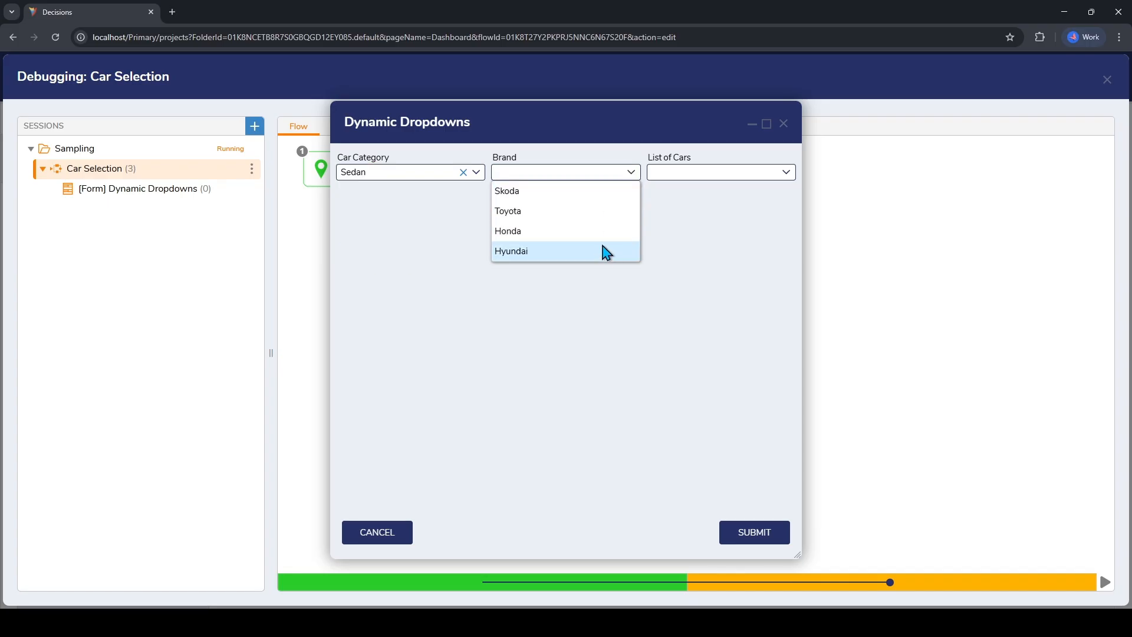
{"action": "left_click", "coordinate": [590, 211]}
{"action": "left_click", "coordinate": [786, 176]}
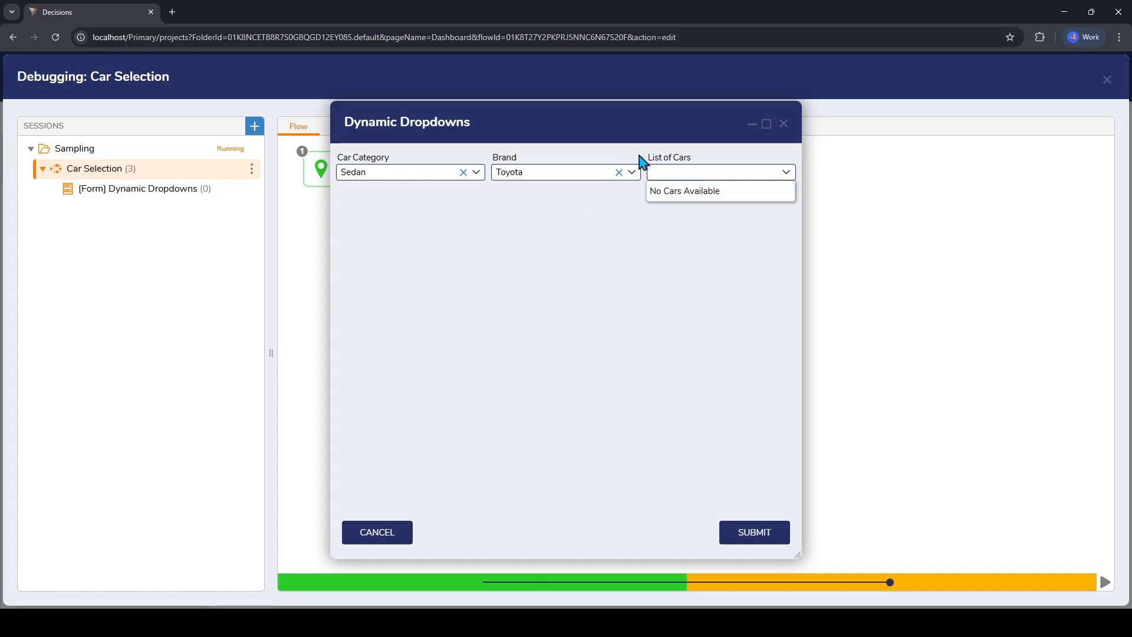
Change the brand to Skoda in the test form and check the options in List of Cars.
{"action": "left_click", "coordinate": [632, 173]}
{"action": "key", "text": "Return"}
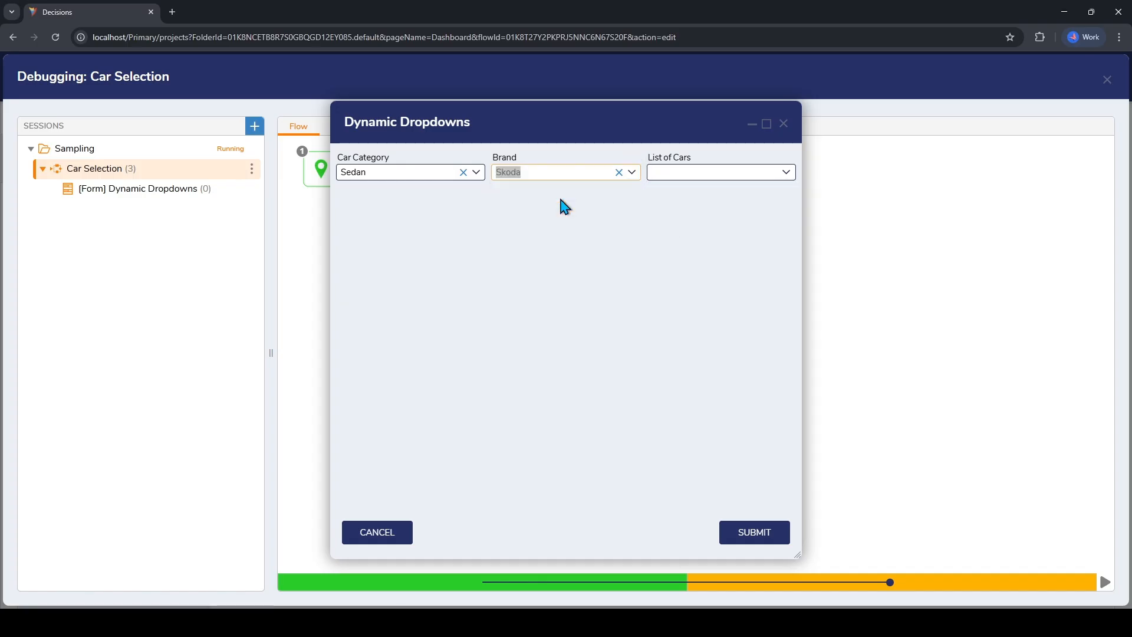
{"action": "left_click", "coordinate": [785, 172]}
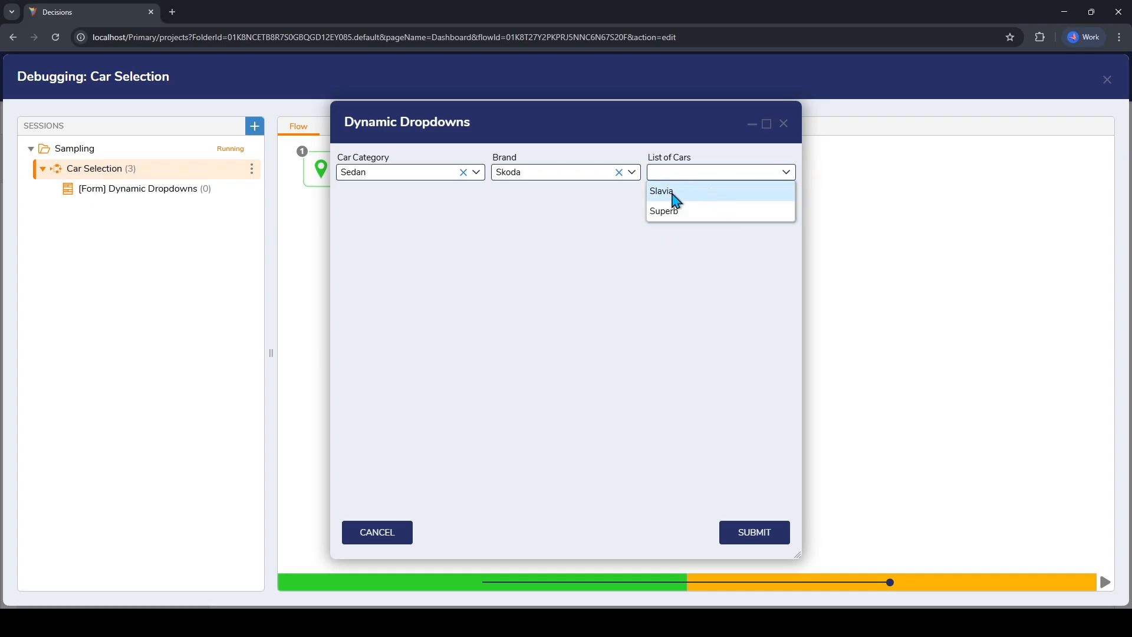
Choose Superb in List of Cars, and start a new debugging run of the Car Selection flow.
{"action": "left_click", "coordinate": [677, 217]}
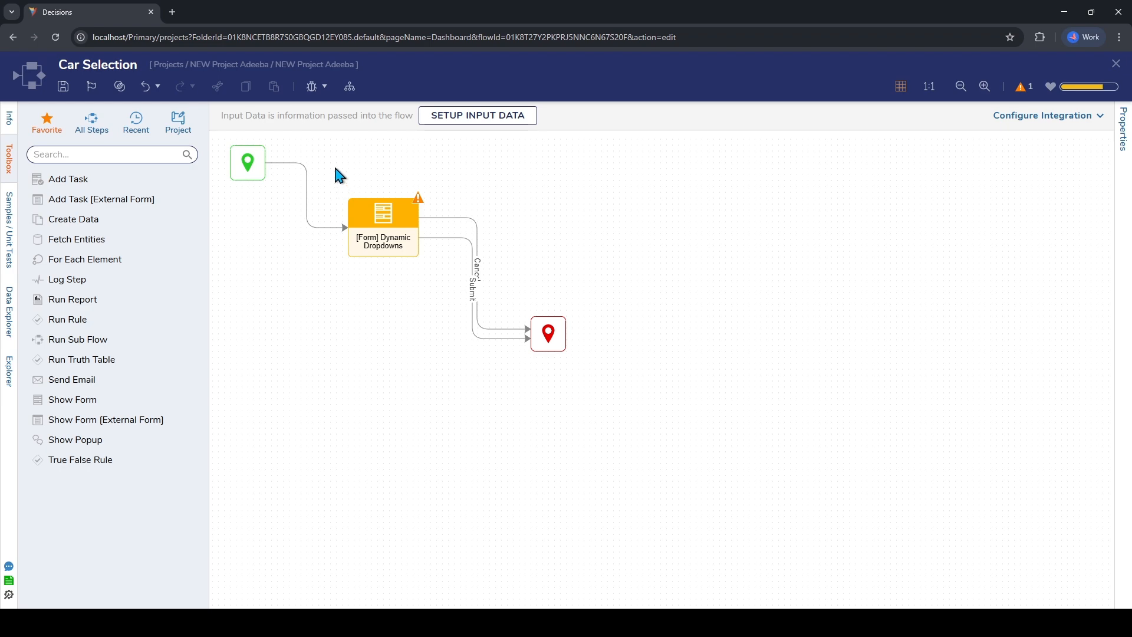
{"action": "left_click", "coordinate": [324, 86]}
{"action": "left_click", "coordinate": [310, 83]}
{"action": "left_click", "coordinate": [930, 294]}
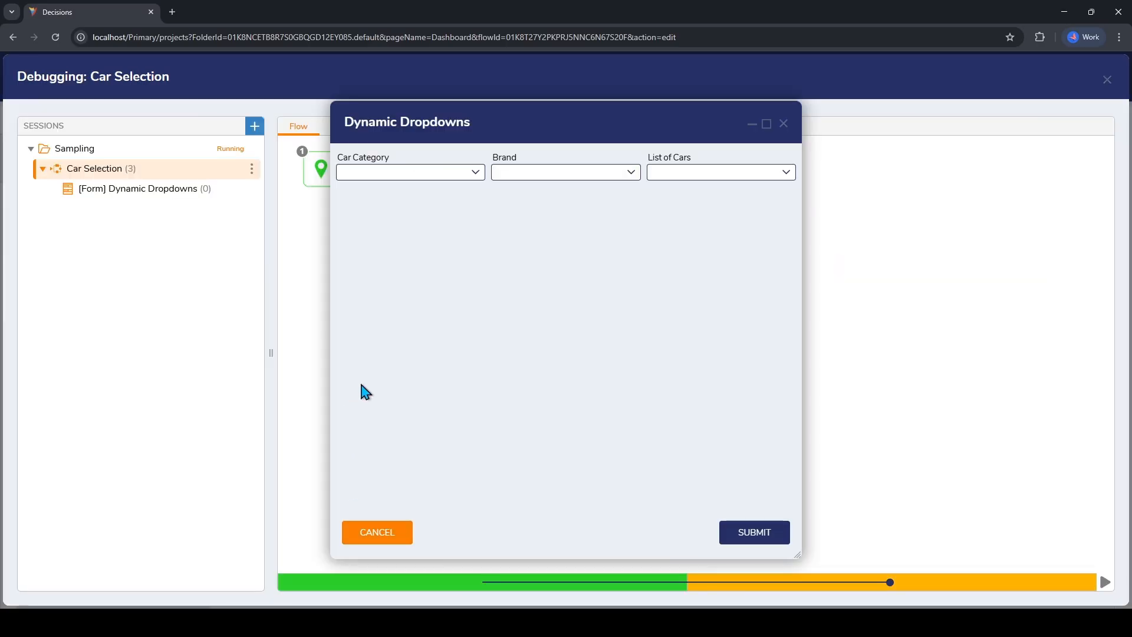
Test the form with the Hatch Back category and the Datsun/Nissan brand, and check the options in List of Cars.
{"action": "left_click", "coordinate": [476, 172]}
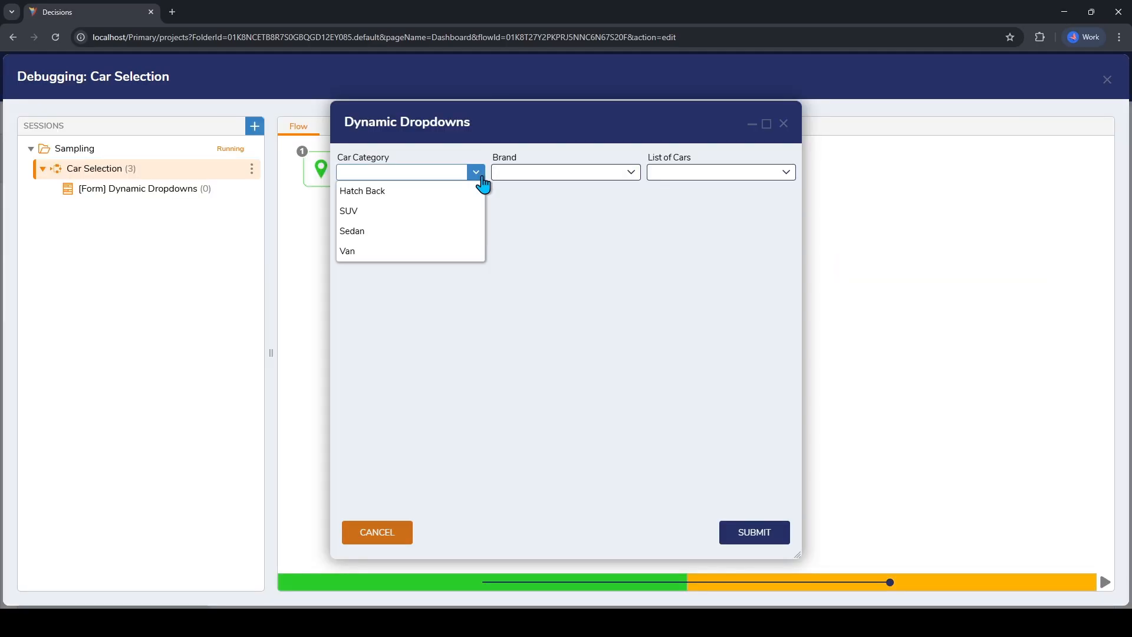
{"action": "left_click", "coordinate": [423, 190]}
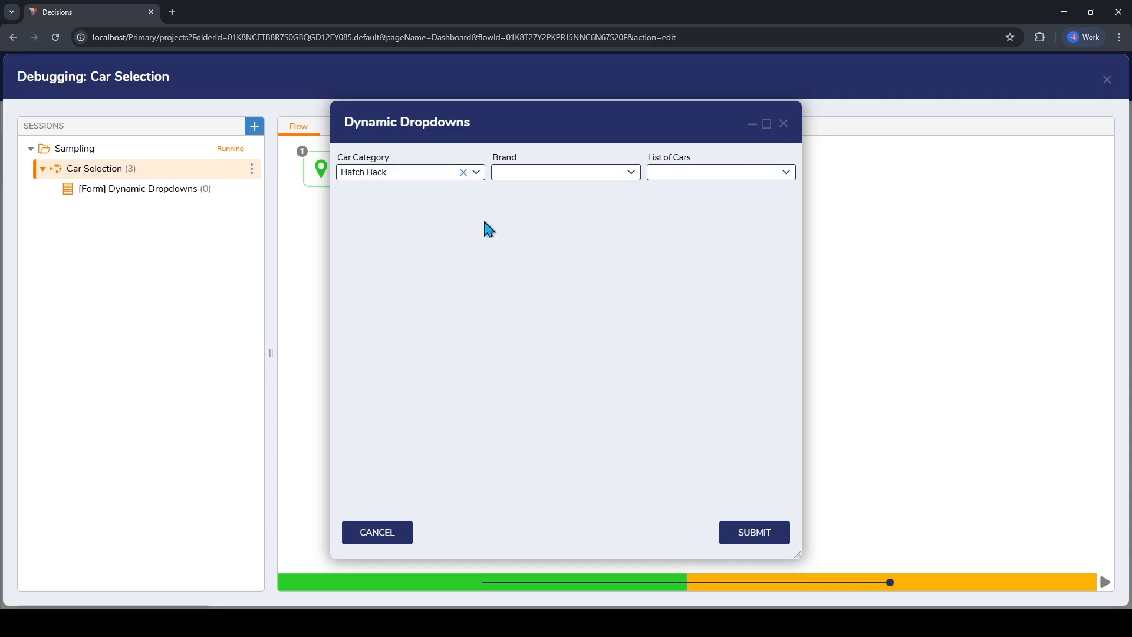
{"action": "left_click", "coordinate": [632, 173]}
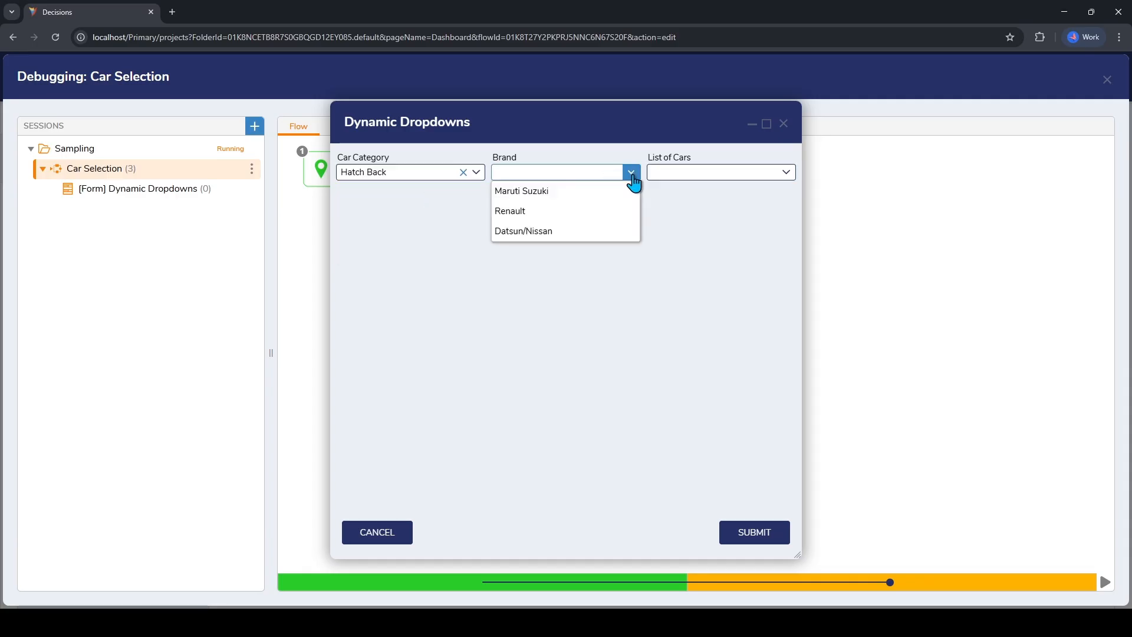
{"action": "left_click", "coordinate": [618, 238]}
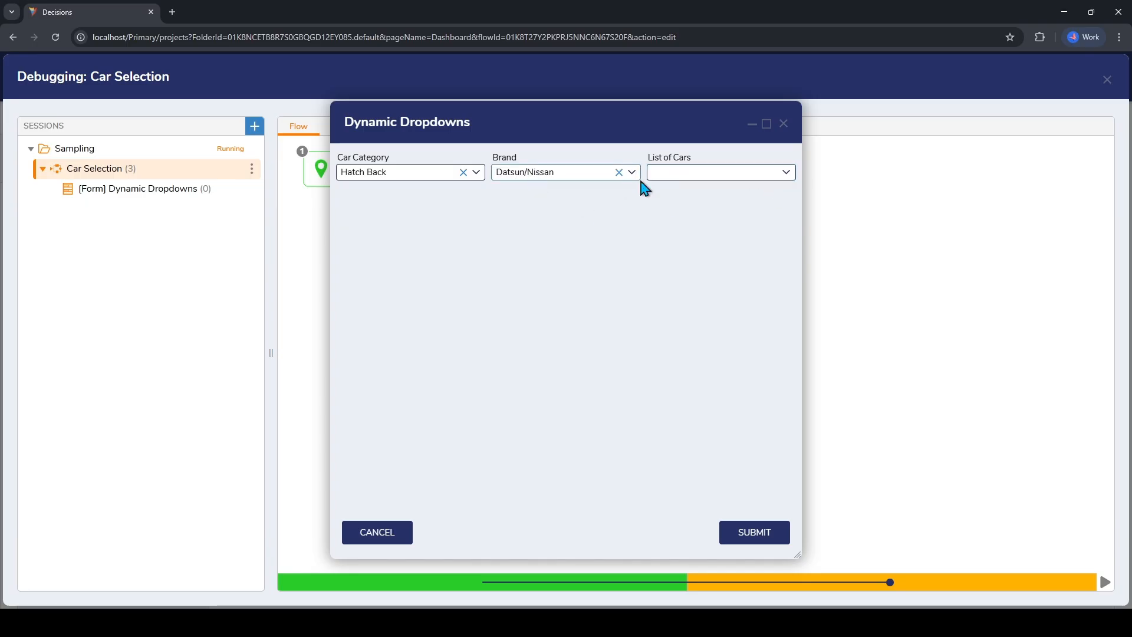
{"action": "left_click", "coordinate": [787, 175]}
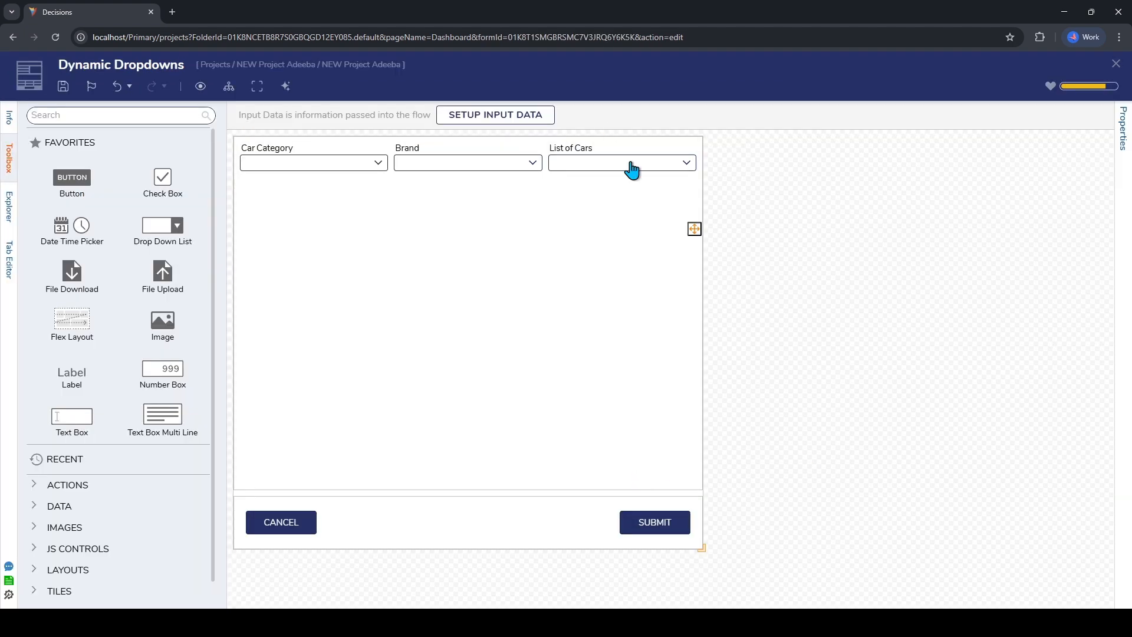
Review the List of Cars dropdown's list input source and flow input data in the Dynamic Dropdowns form.
{"action": "left_click", "coordinate": [629, 165]}
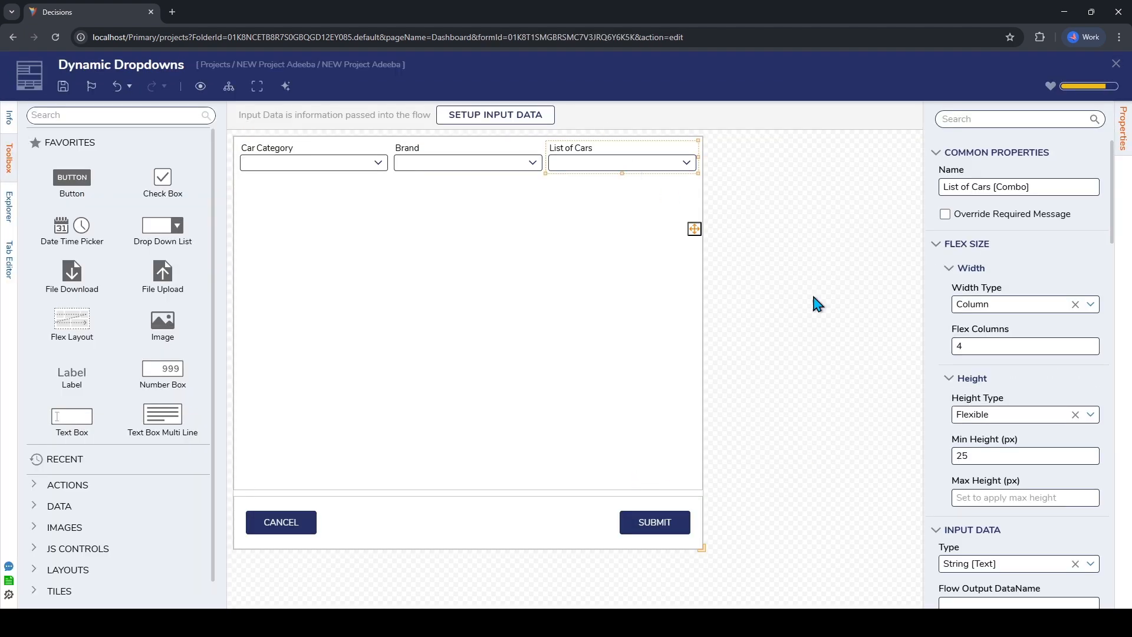
{"action": "scroll", "coordinate": [976, 311], "scroll_direction": "down", "scroll_amount": 7}
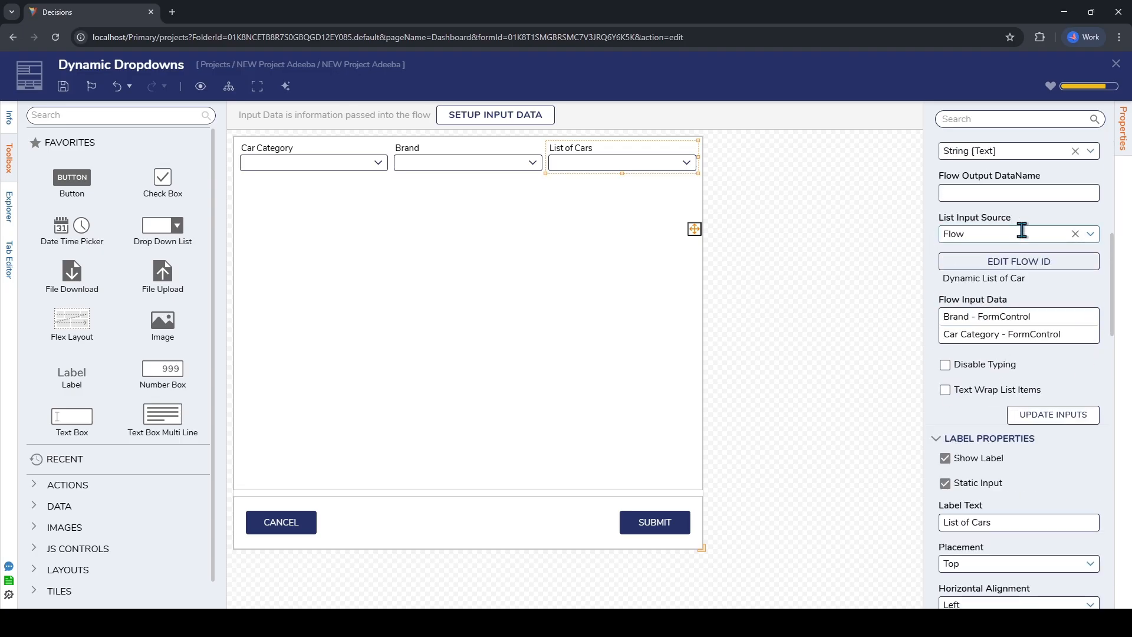
{"action": "scroll", "coordinate": [1022, 230], "scroll_direction": "up", "scroll_amount": 2}
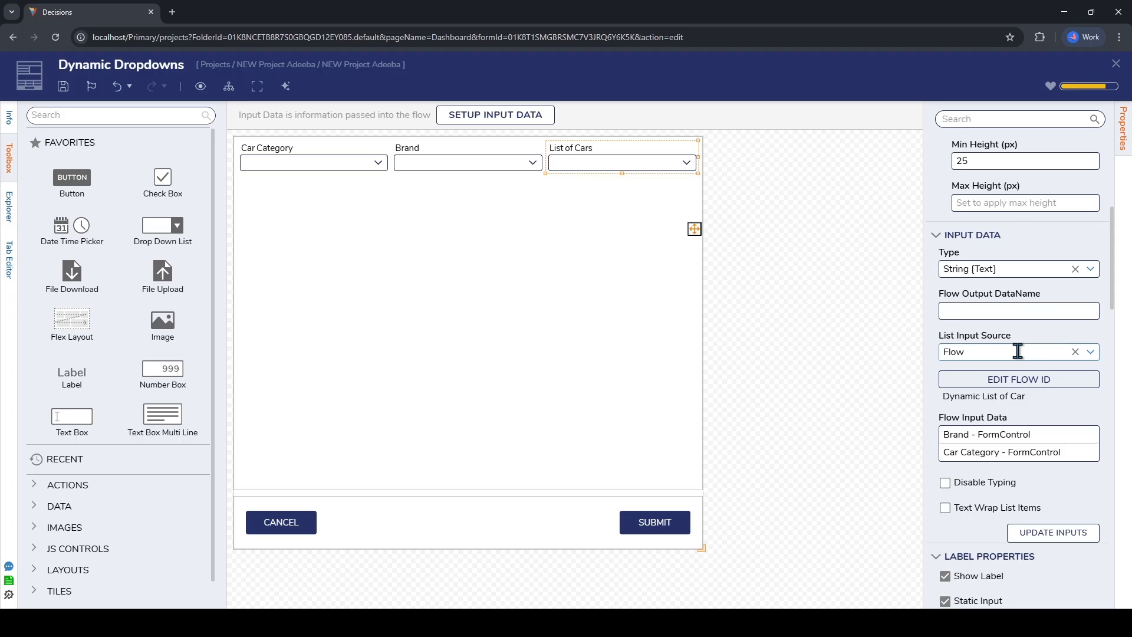
{"action": "left_click", "coordinate": [779, 336]}
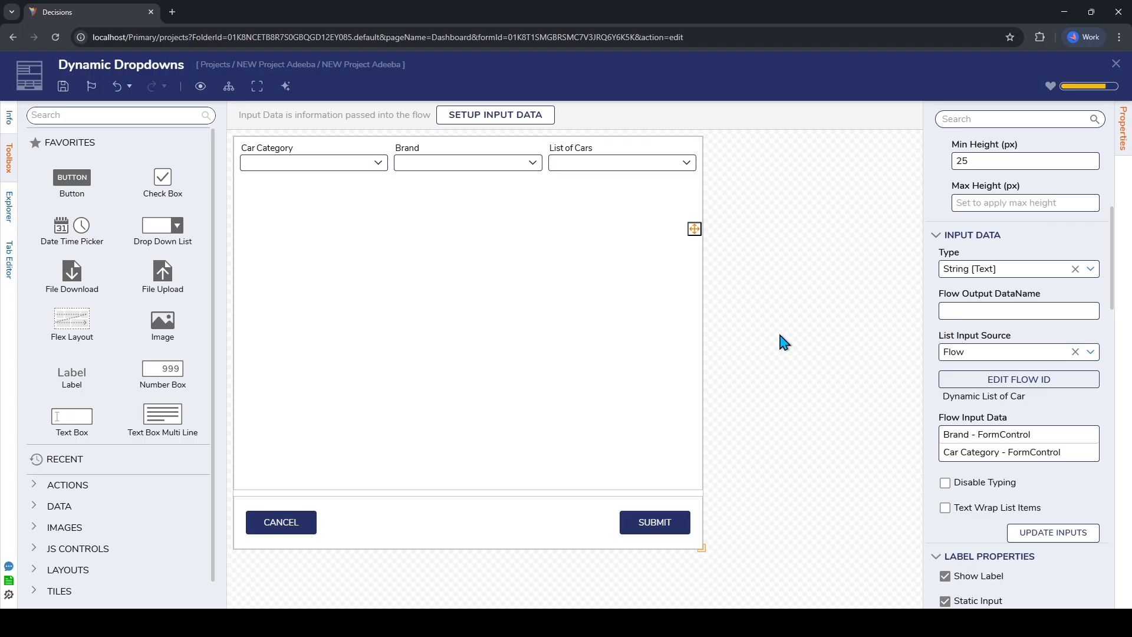